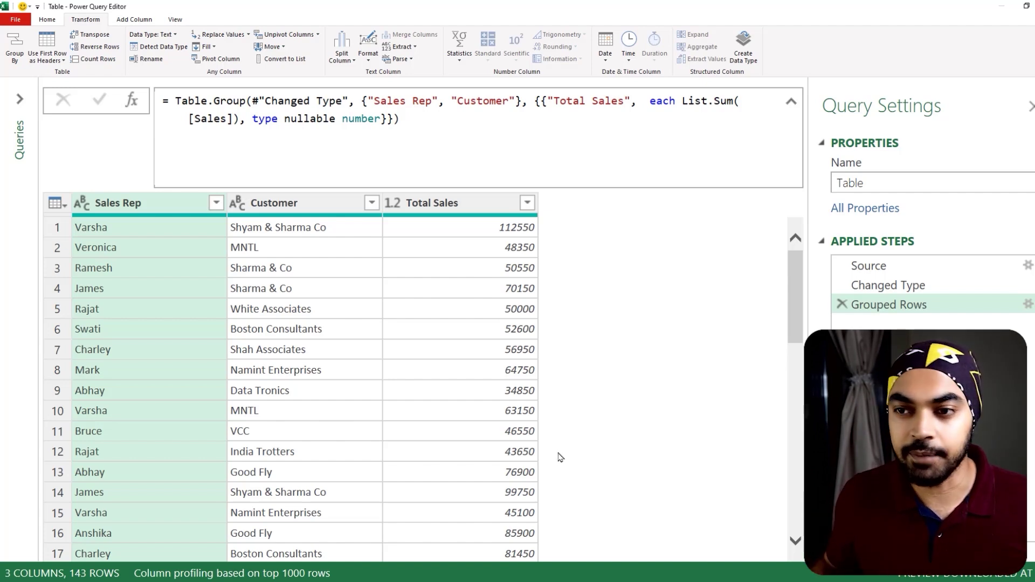
Review the Source, Changed Type and Grouped Rows steps of the query, comparing the original columns with the grouped table.
left_click(857, 270)
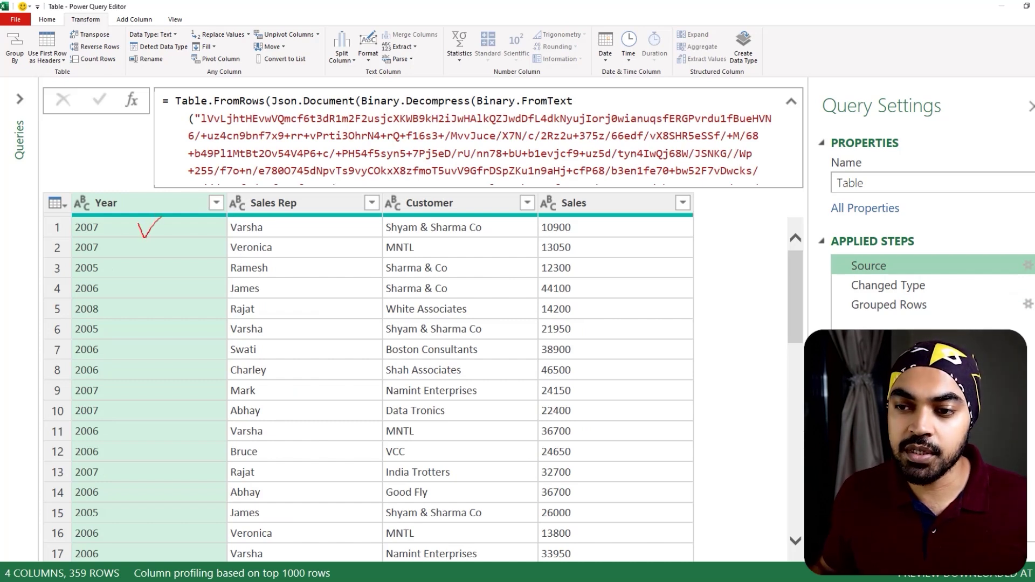
left_click_drag(577, 250, 618, 246)
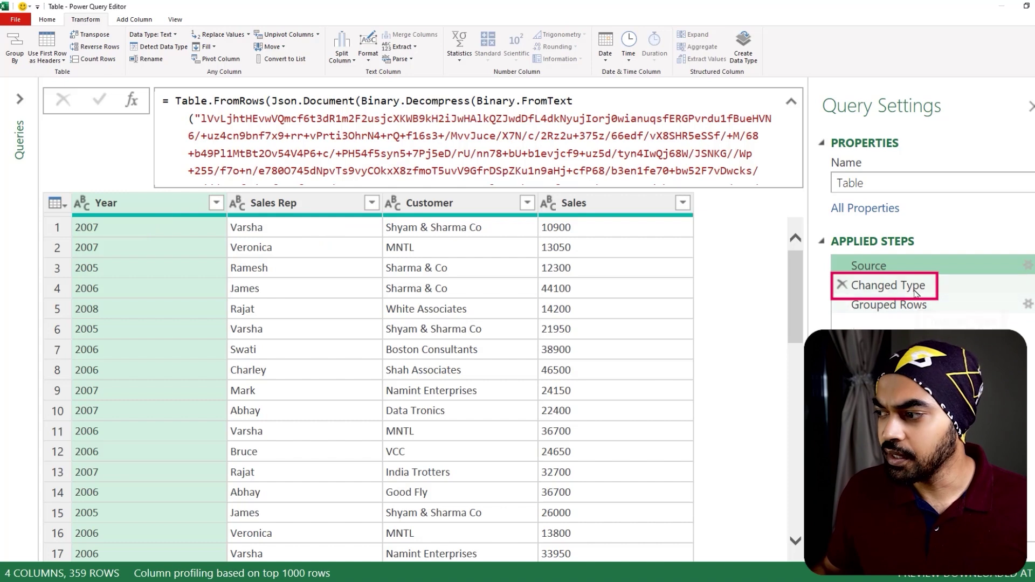
left_click(911, 287)
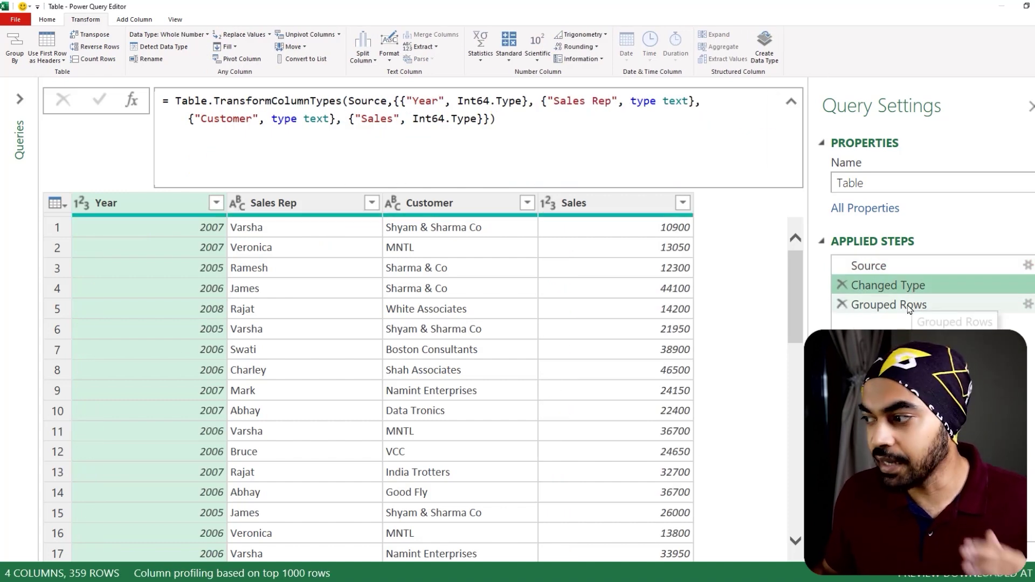
left_click(910, 306)
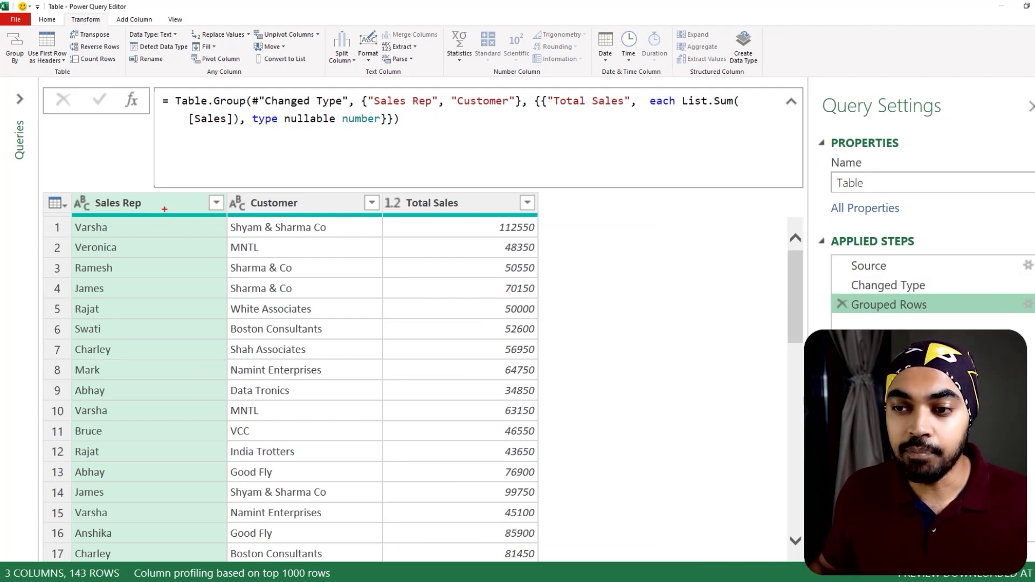
left_click_drag(164, 211, 163, 265)
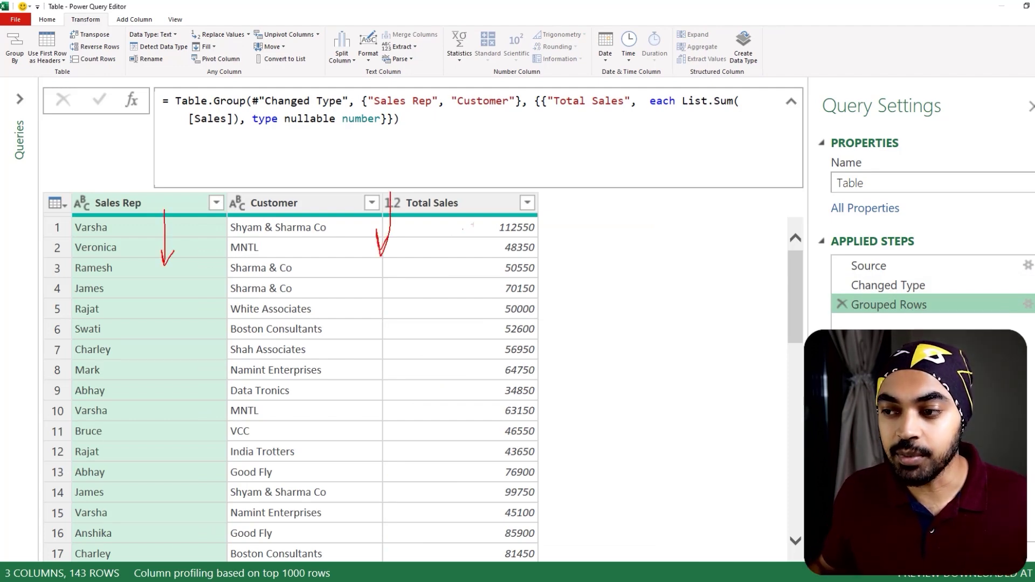
left_click_drag(491, 238, 495, 234)
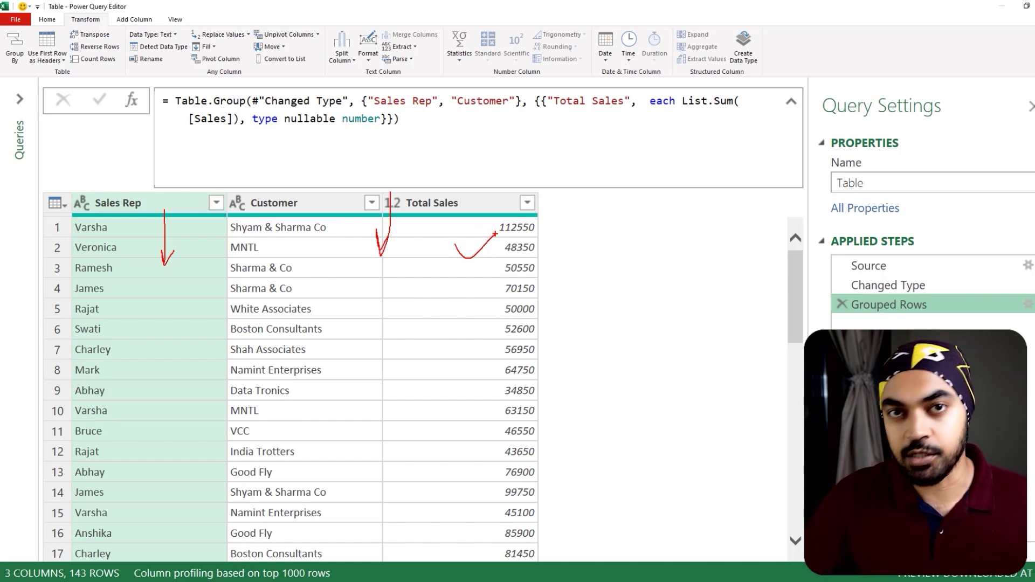
key("Escape")
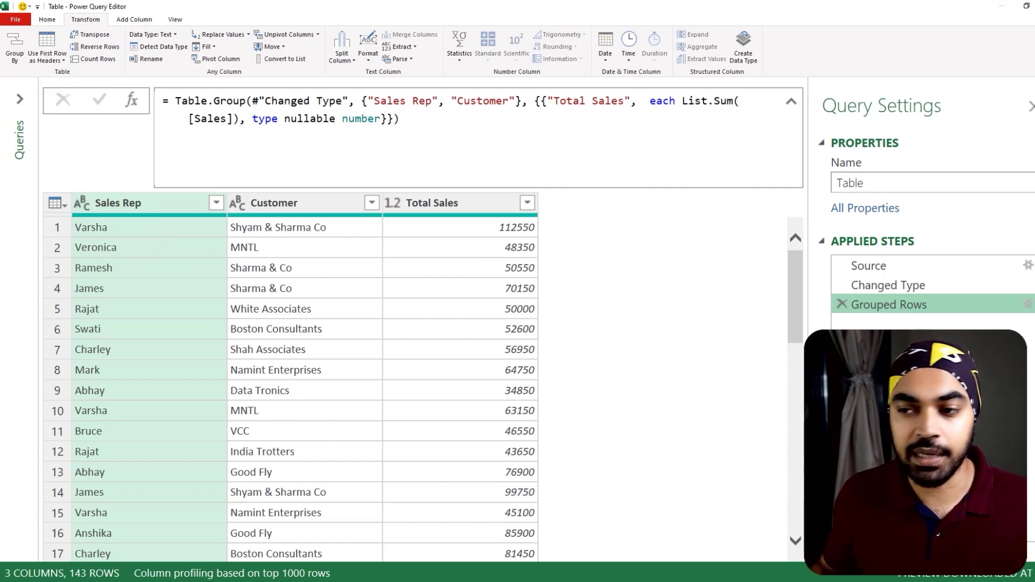
Sort the grouped table by Sales Rep in ascending order to examine each rep's customers, and delete that sorting step.
left_click(217, 203)
left_click(236, 193)
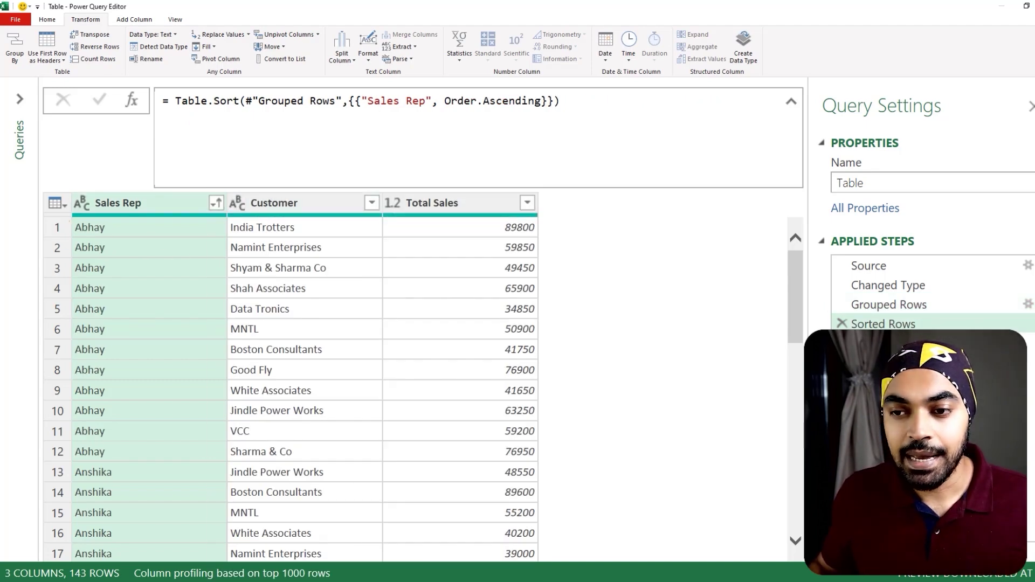
left_click_drag(132, 404, 142, 459)
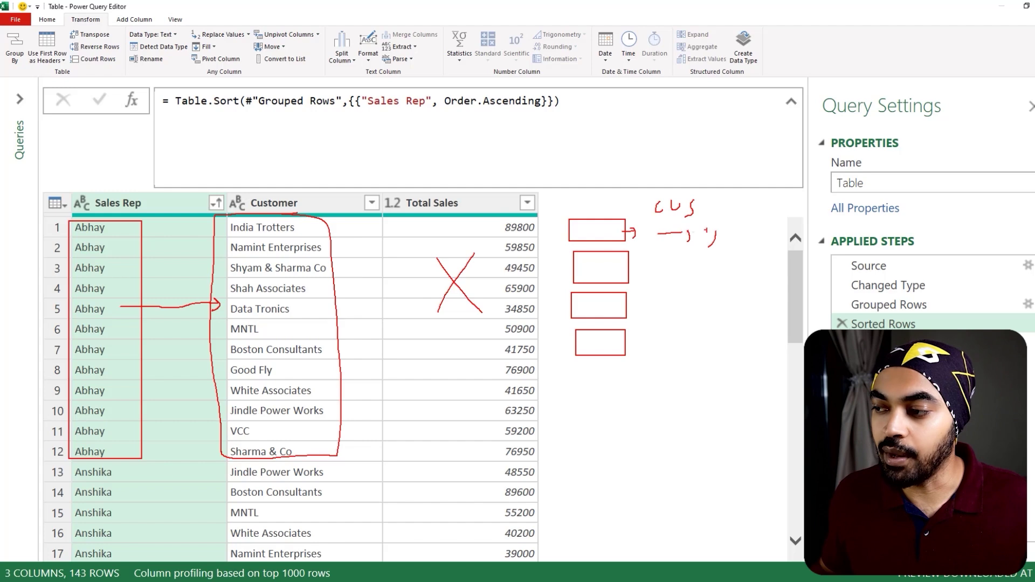
left_click_drag(741, 225, 741, 232)
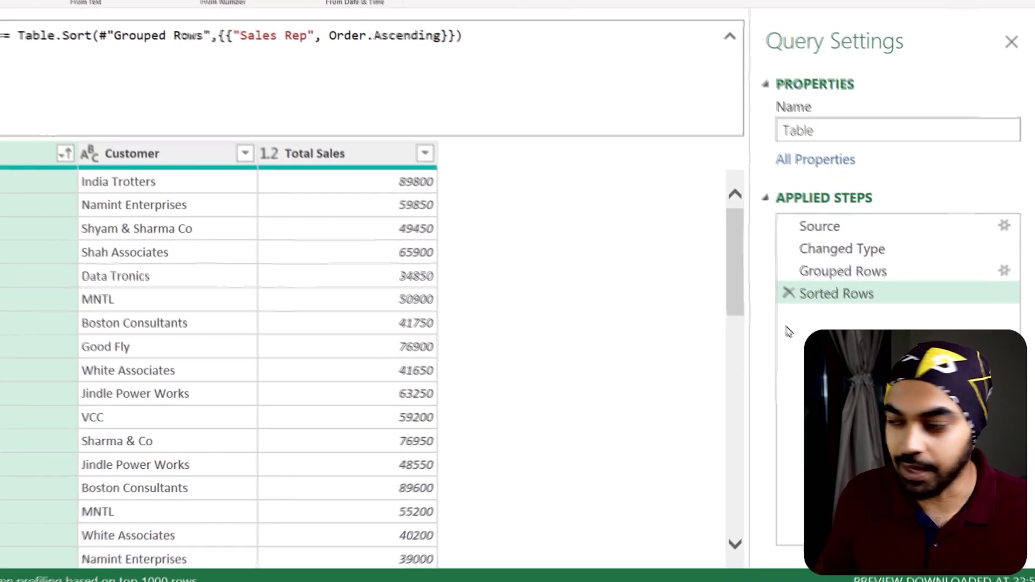
left_click(788, 292)
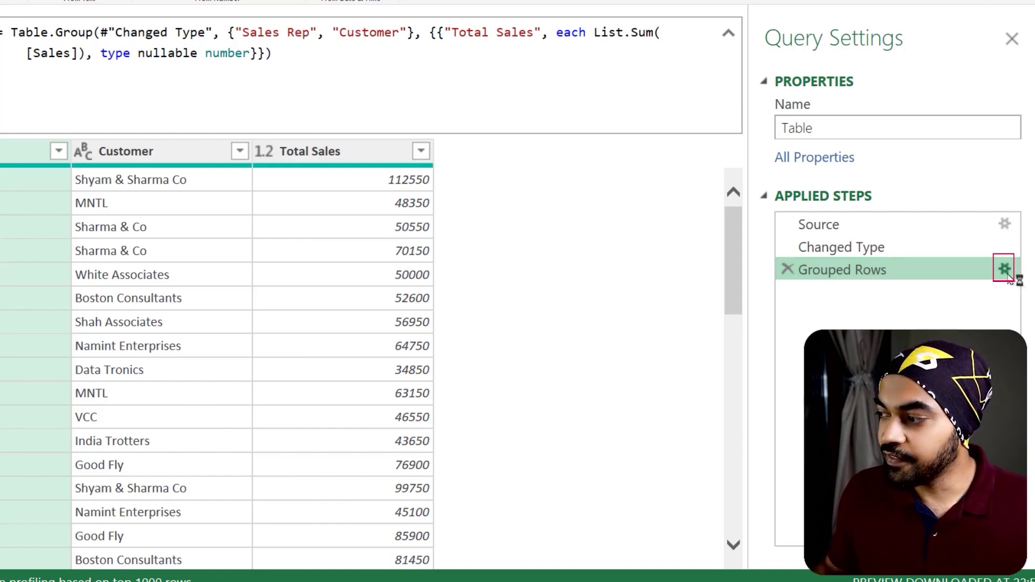
In the Grouped Rows step's settings, review the aggregation operations and remove the Customer grouping, leaving only Sales Rep.
left_click(1004, 269)
left_click_drag(370, 139, 311, 56)
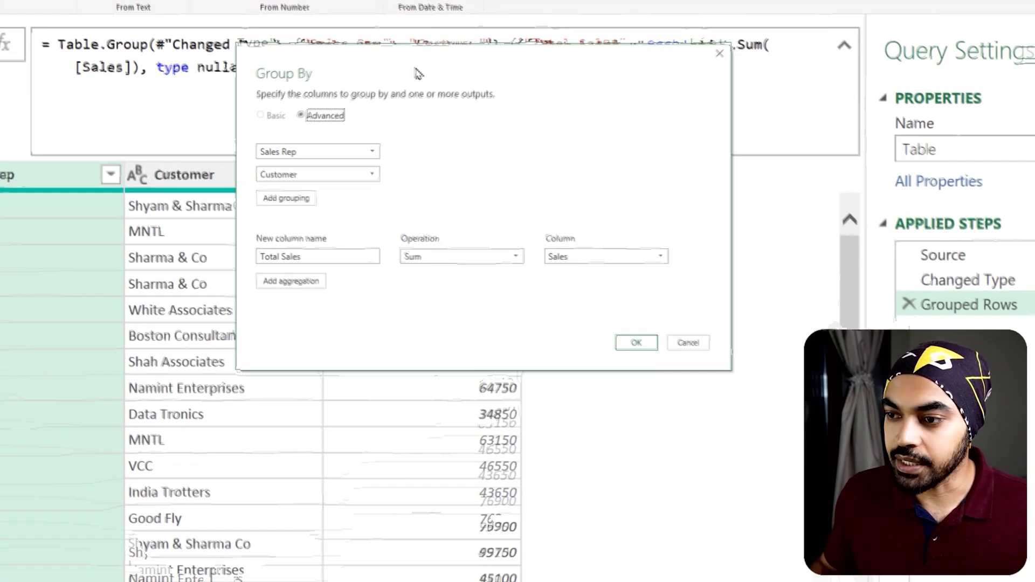
mouse_move(496, 198)
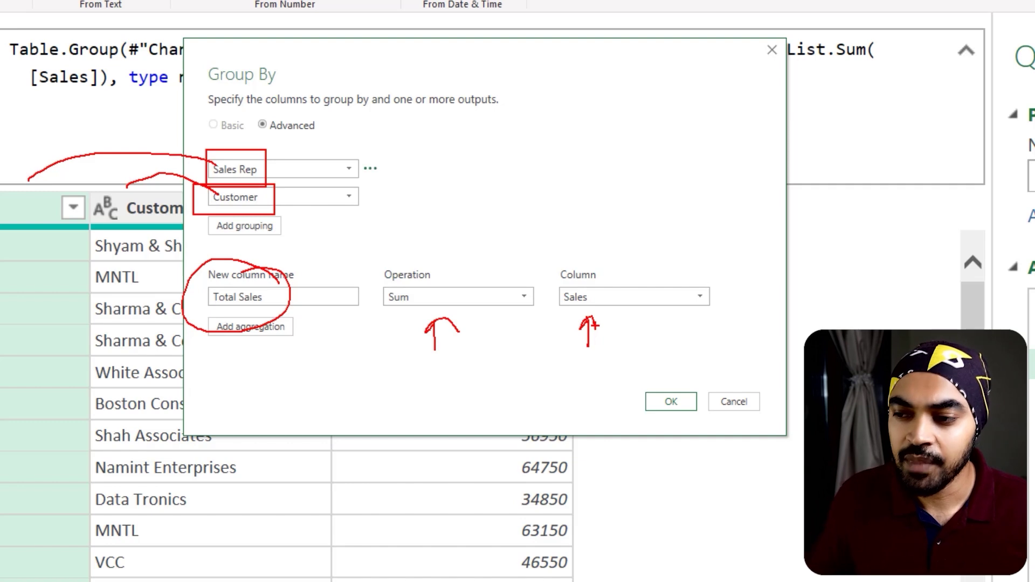
key("Escape")
left_click(463, 301)
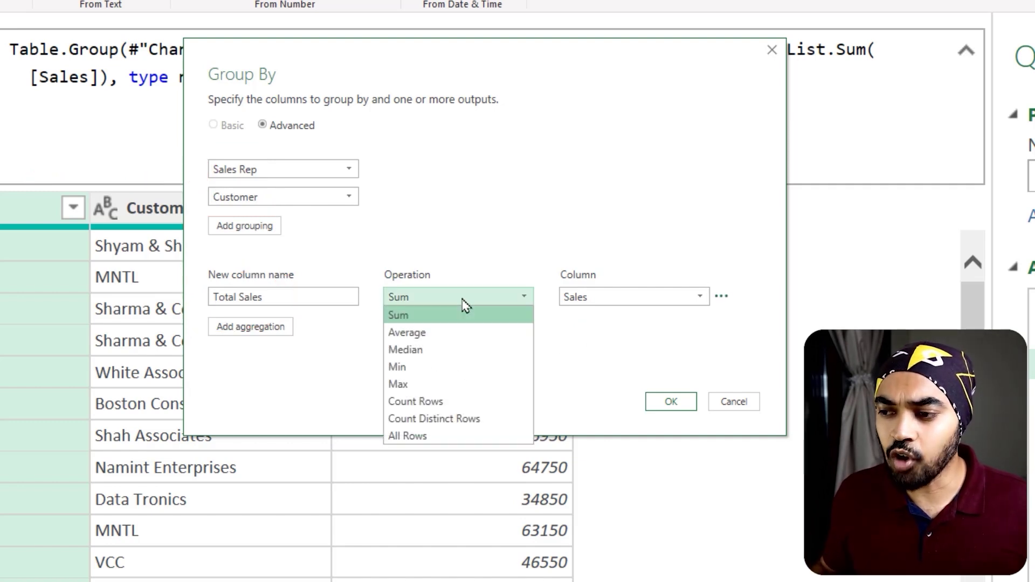
mouse_move(375, 263)
left_mouse_down()
mouse_move(446, 429)
mouse_move(506, 440)
left_mouse_up()
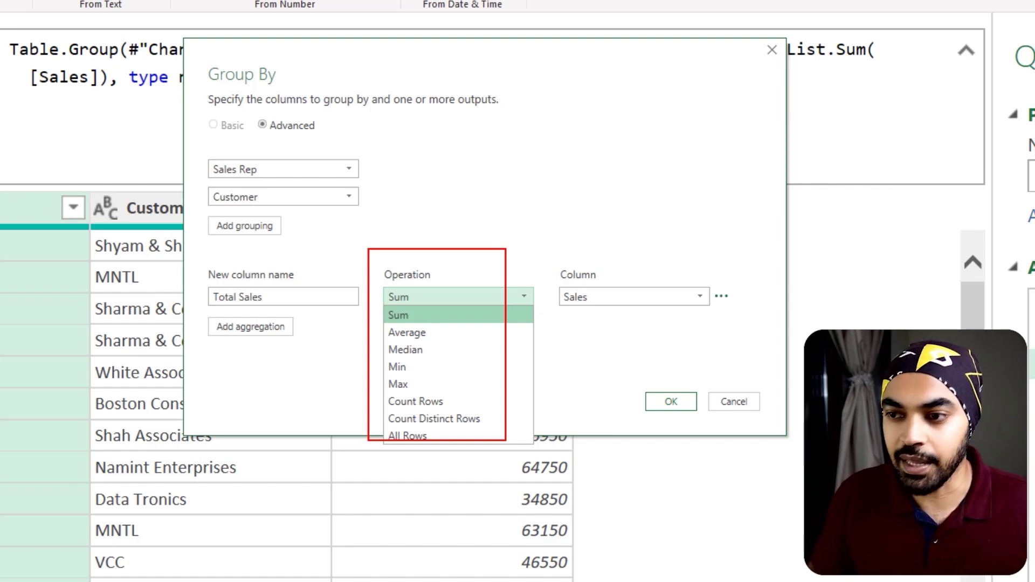
key("Escape")
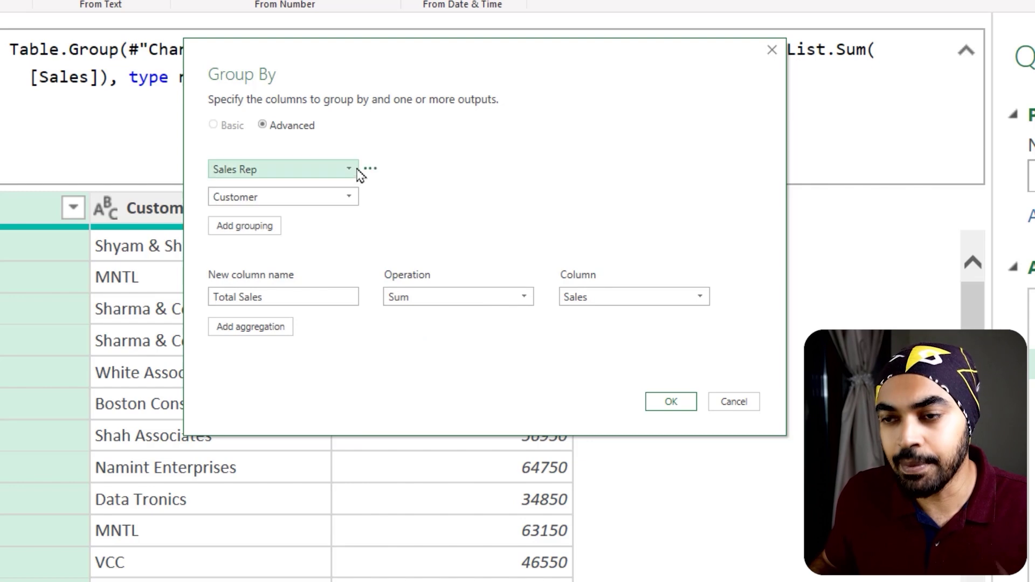
left_click(370, 197)
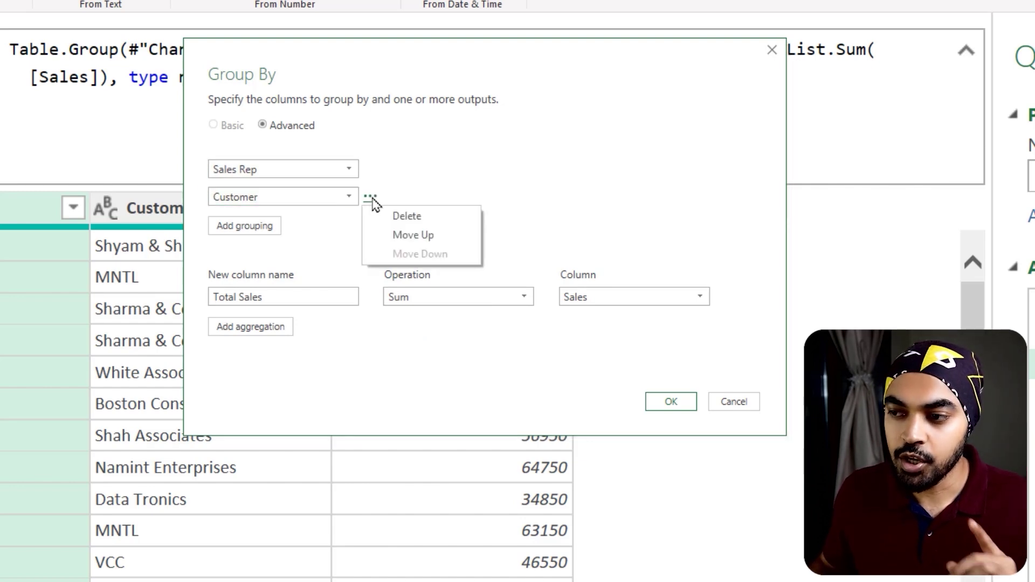
left_click(386, 220)
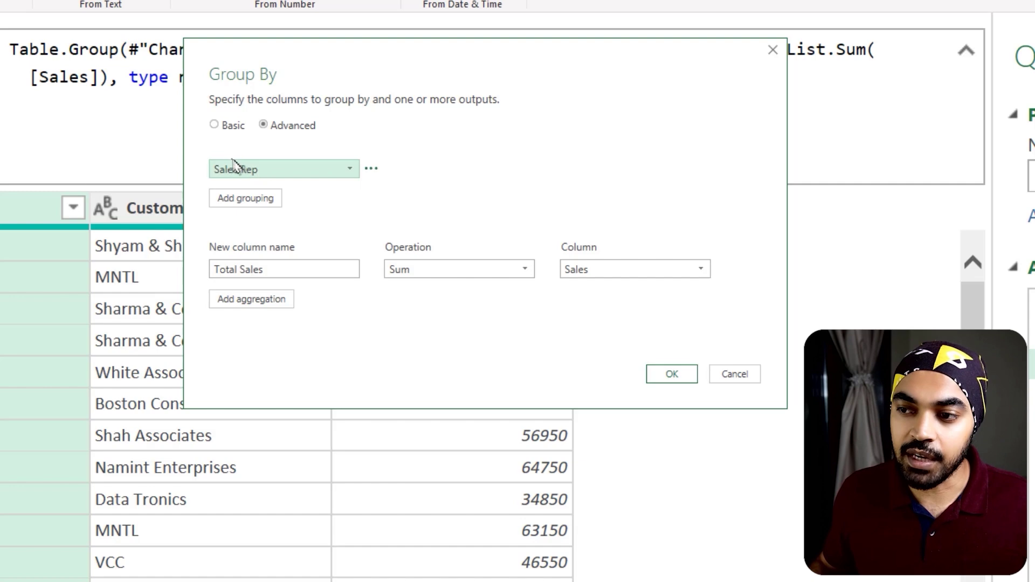
left_click_drag(208, 141, 296, 198)
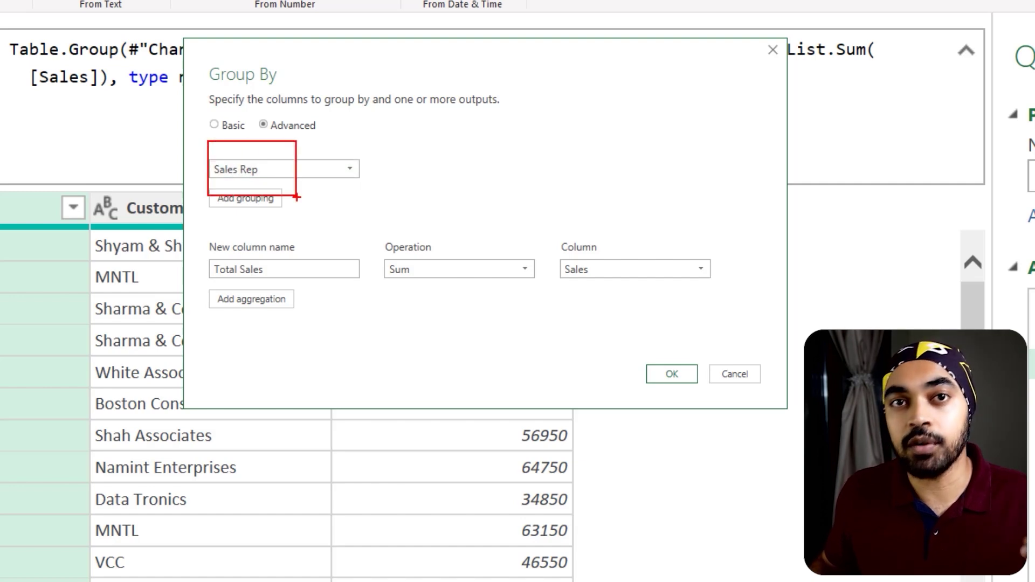
key("Escape")
Rename the aggregated column to Customer, set its operation to All Rows, and apply the grouping.
triple_click(280, 267)
type("Customer")
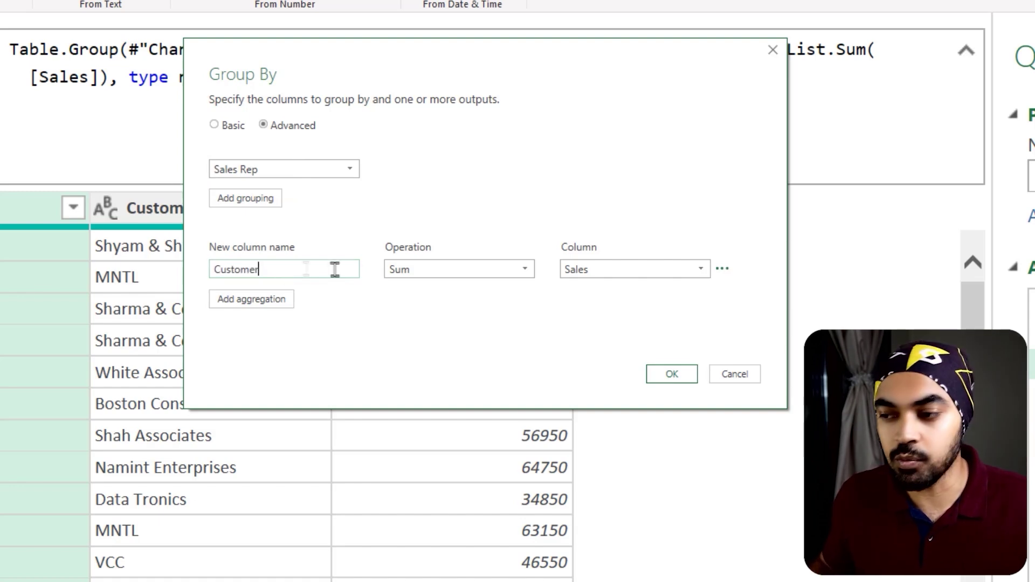
left_click(477, 283)
left_click(452, 411)
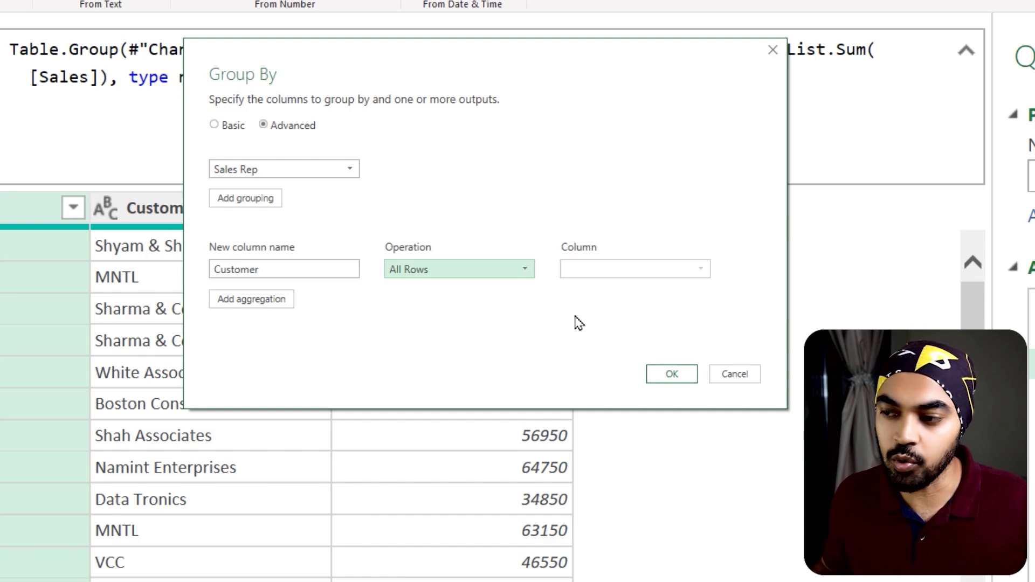
left_click(689, 381)
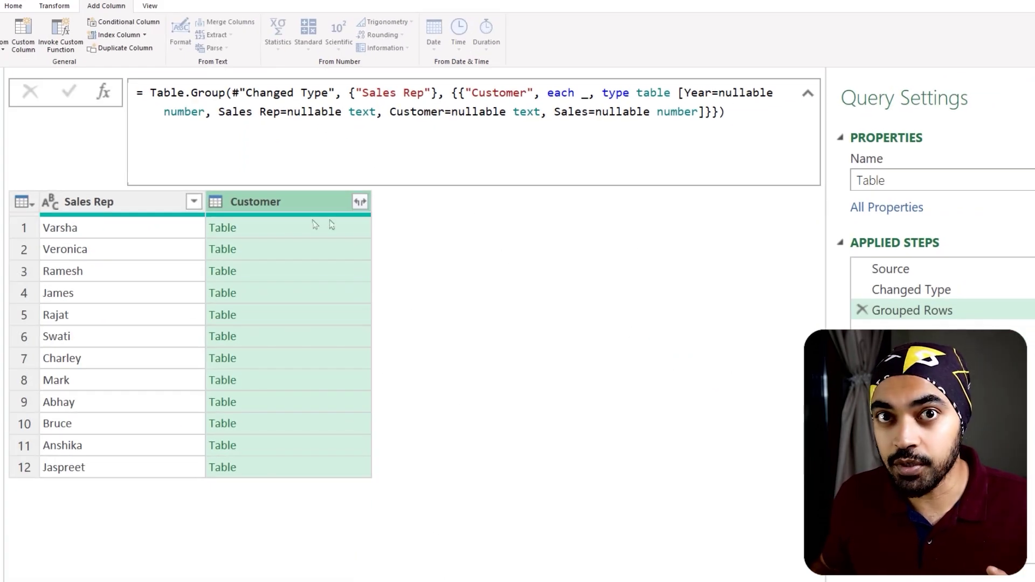
Preview the nested table in the first row of the Customer column to examine that sales rep's records.
mouse_move(29, 176)
left_mouse_down()
mouse_move(135, 434)
mouse_move(141, 480)
left_mouse_up()
mouse_move(248, 230)
left_mouse_down()
mouse_move(264, 221)
mouse_move(275, 264)
left_mouse_up()
key("Escape")
left_click(108, 231)
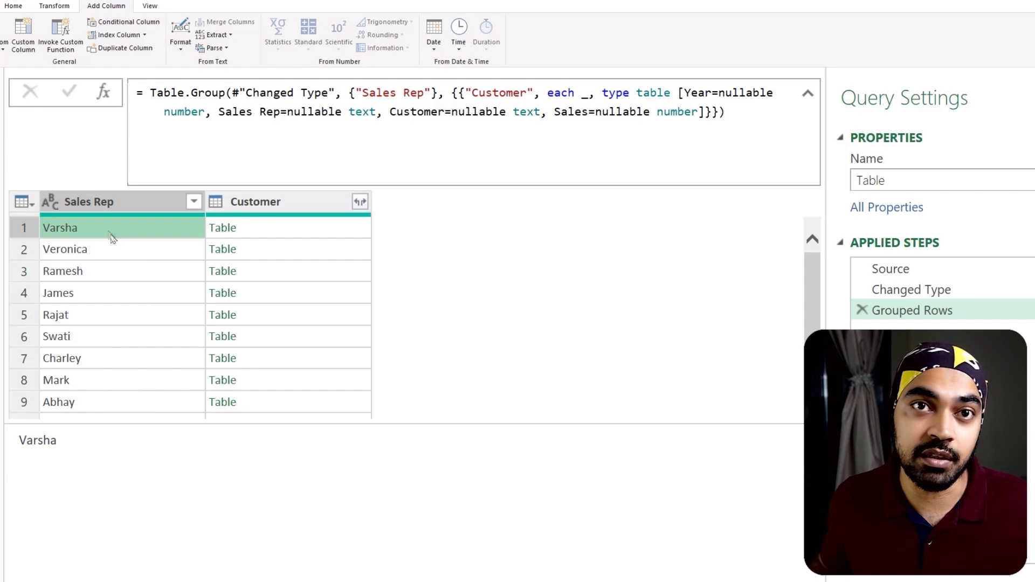
left_click(284, 234)
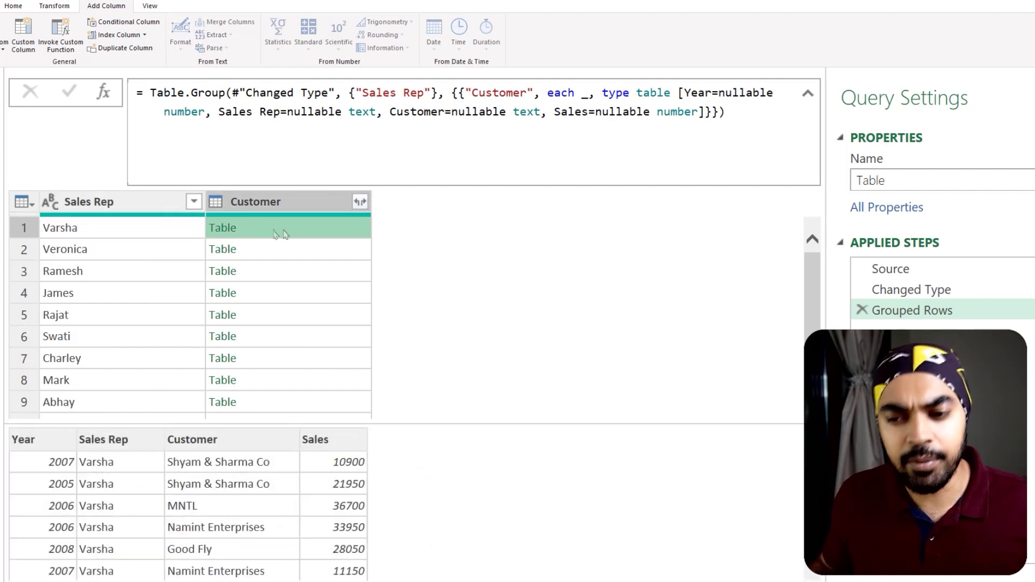
mouse_move(34, 213)
left_mouse_down()
mouse_move(85, 236)
mouse_move(89, 229)
mouse_move(135, 349)
mouse_move(134, 429)
left_mouse_up()
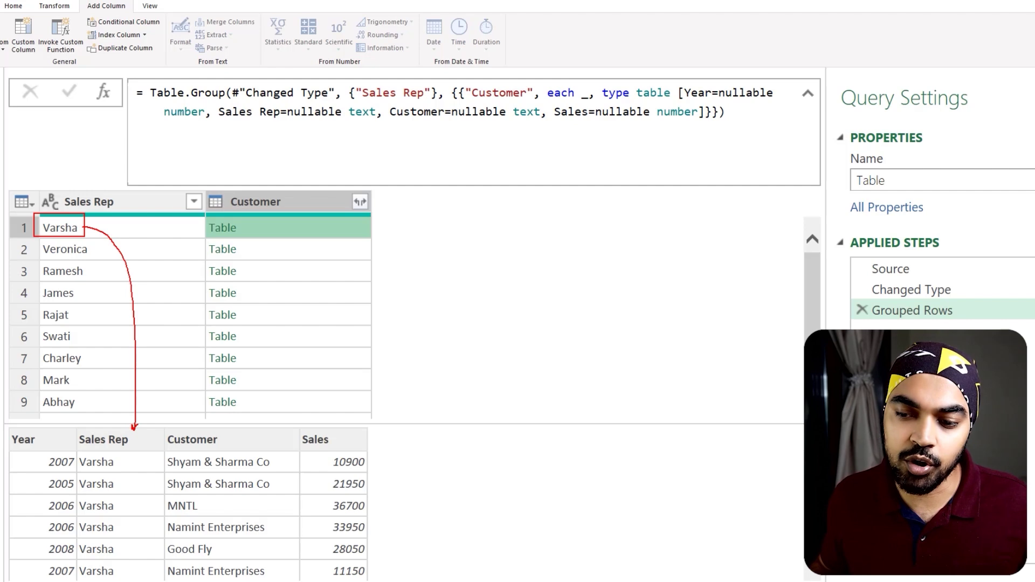
left_click_drag(7, 417, 384, 573)
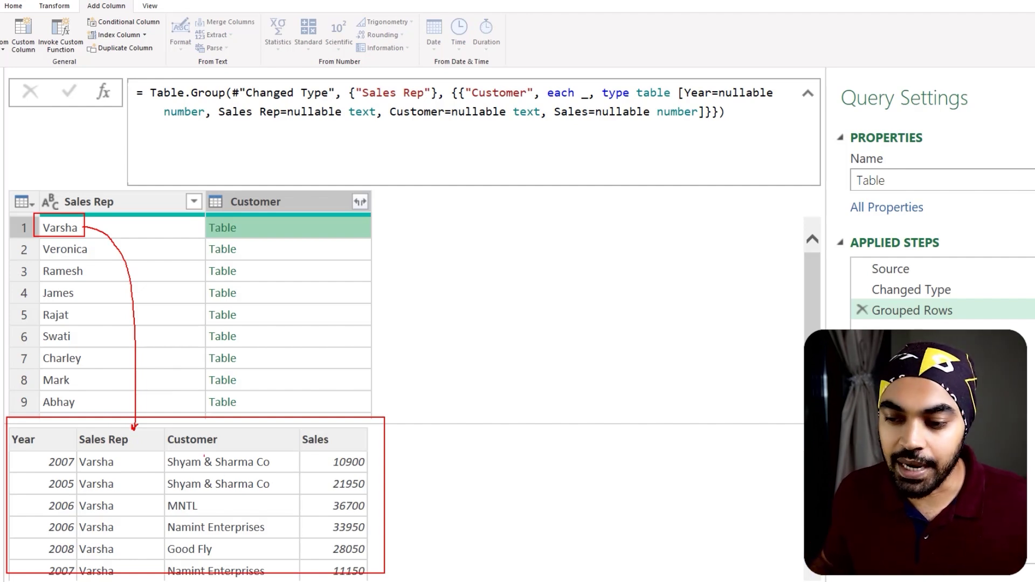
mouse_move(161, 427)
left_mouse_down()
mouse_move(262, 520)
mouse_move(287, 564)
left_mouse_up()
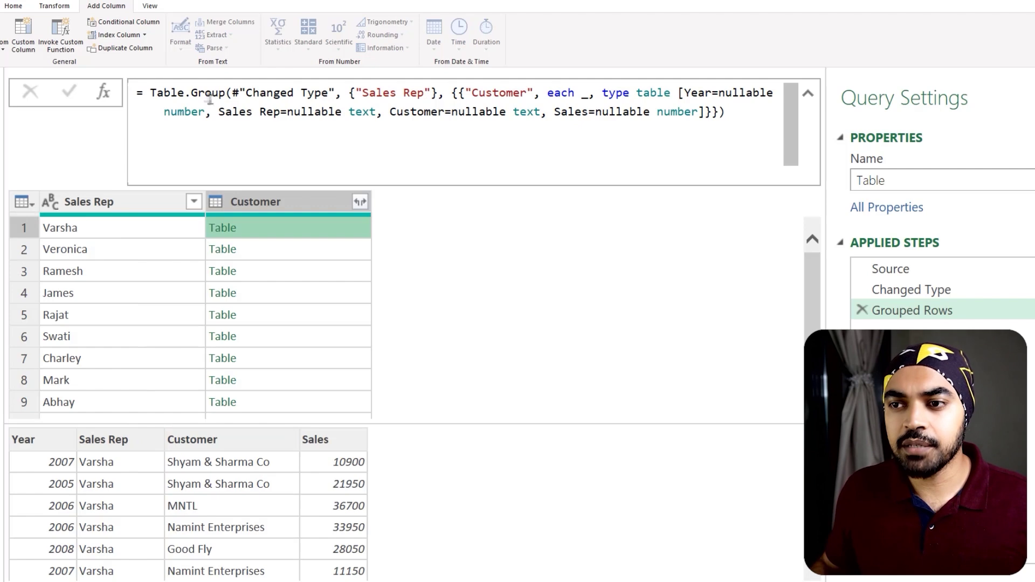
Split the Table.Group formula with line breaks before #"Changed Type" and before the {{"Customer" aggregation list.
mouse_move(145, 78)
left_mouse_down()
mouse_move(350, 121)
mouse_move(755, 302)
left_mouse_up()
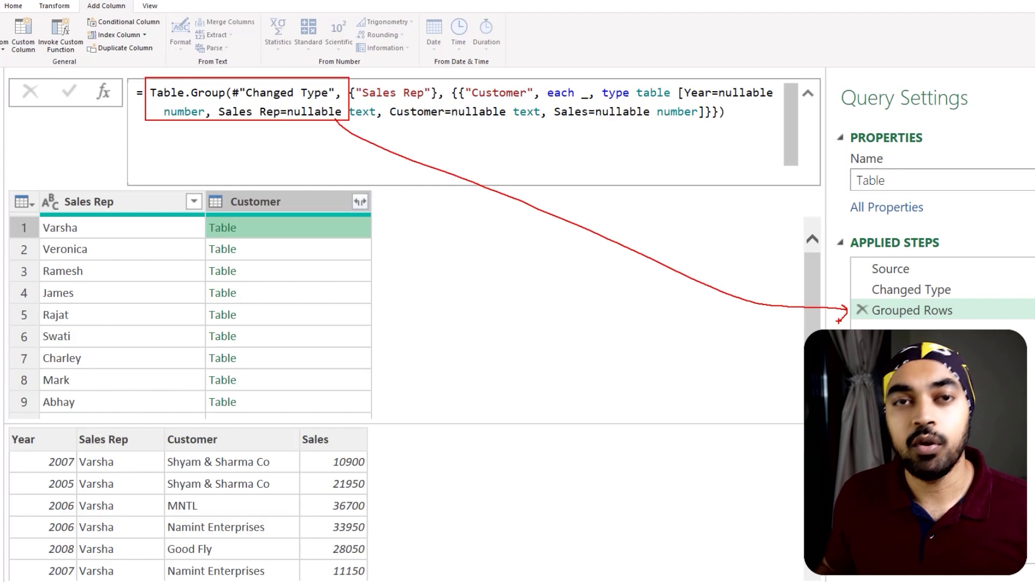
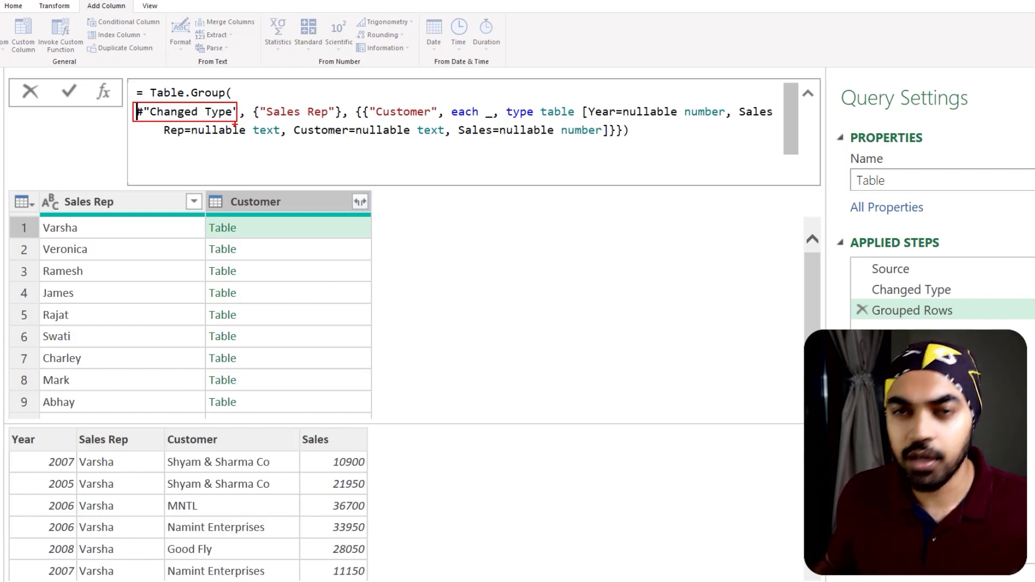
mouse_move(236, 124)
left_mouse_down()
mouse_move(496, 245)
mouse_move(850, 295)
left_mouse_up()
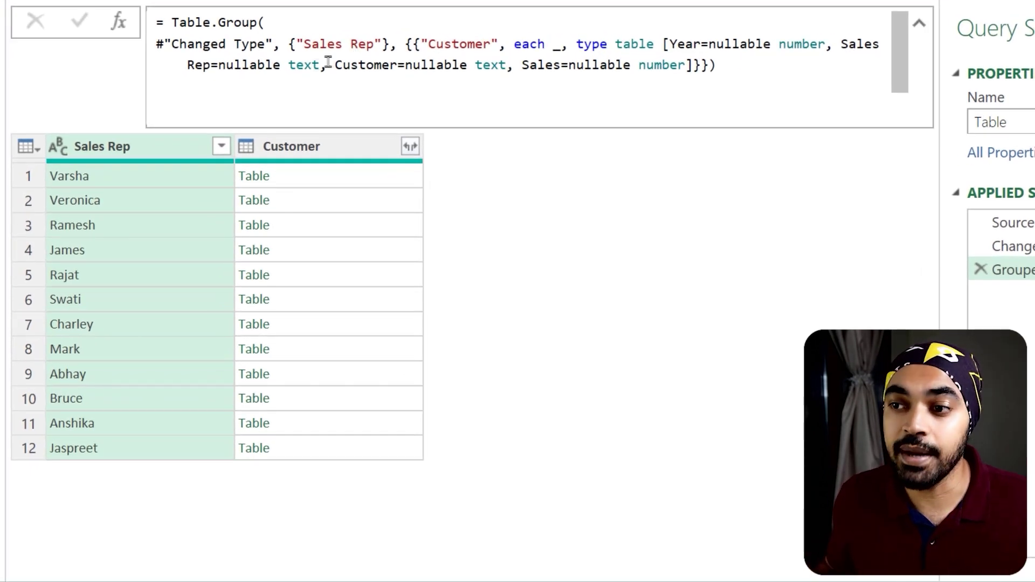
left_click_drag(279, 24, 300, 56)
left_click_drag(372, 26, 396, 64)
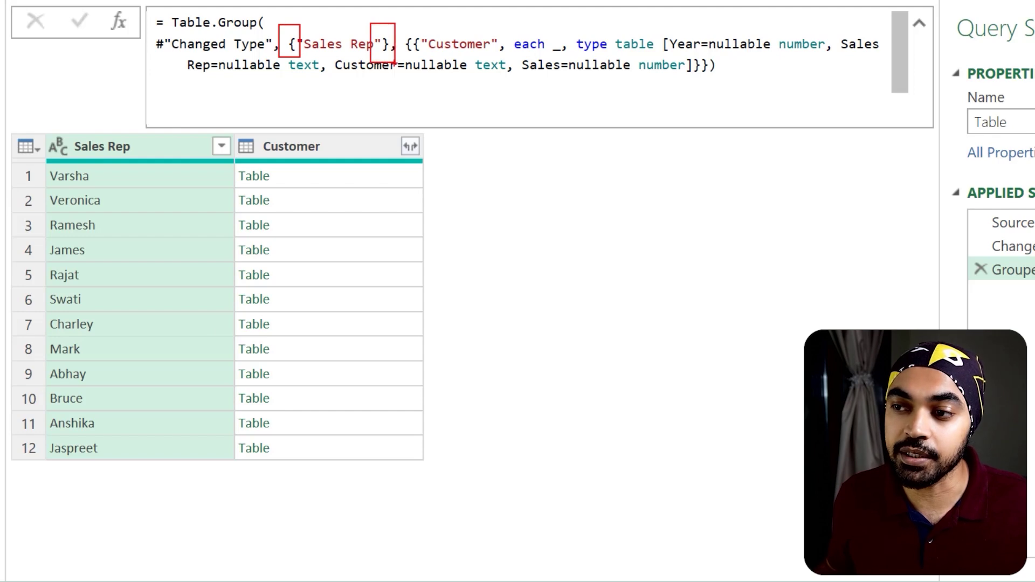
key("Escape")
left_click(157, 43)
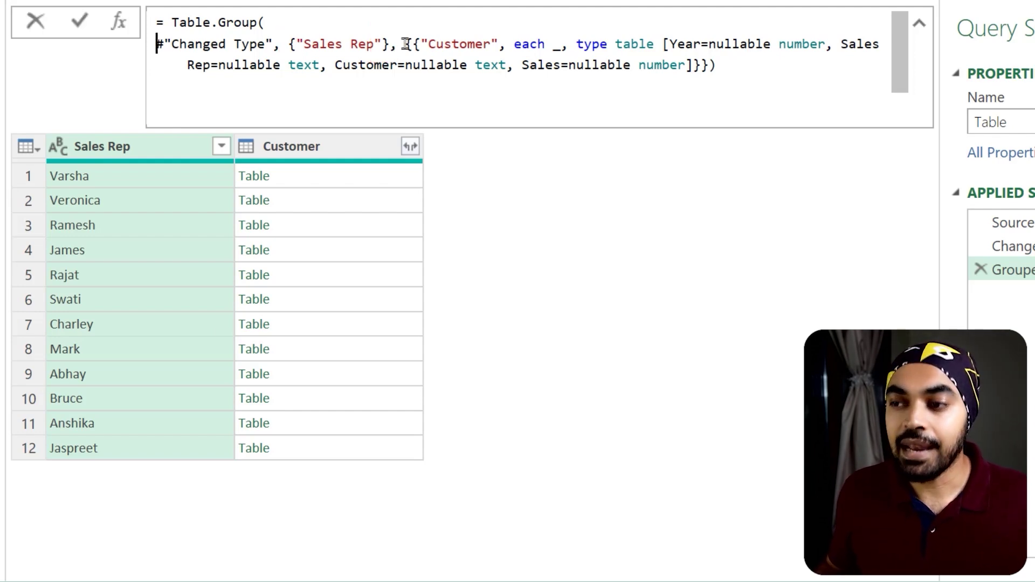
left_click(406, 45)
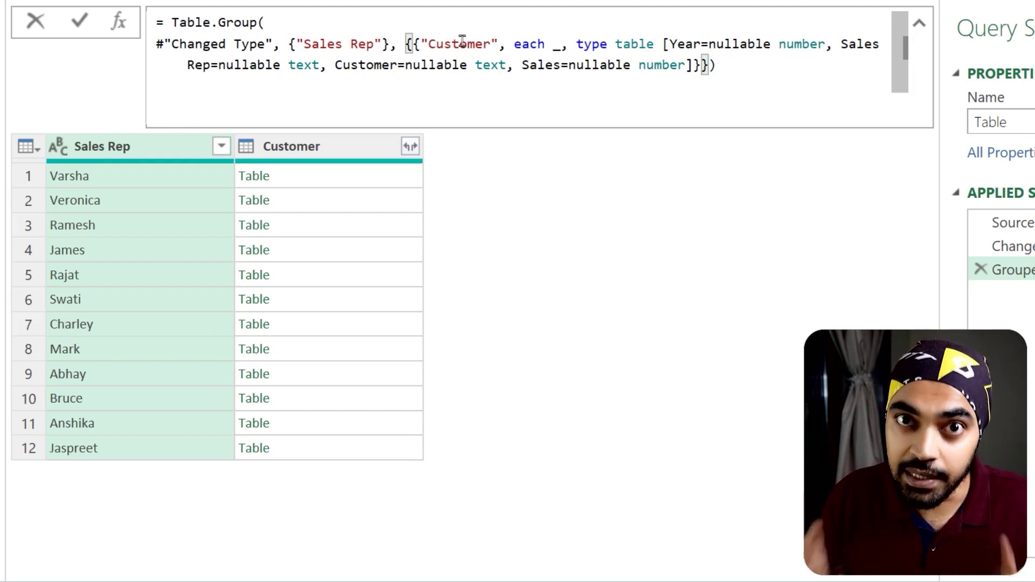
key("Return")
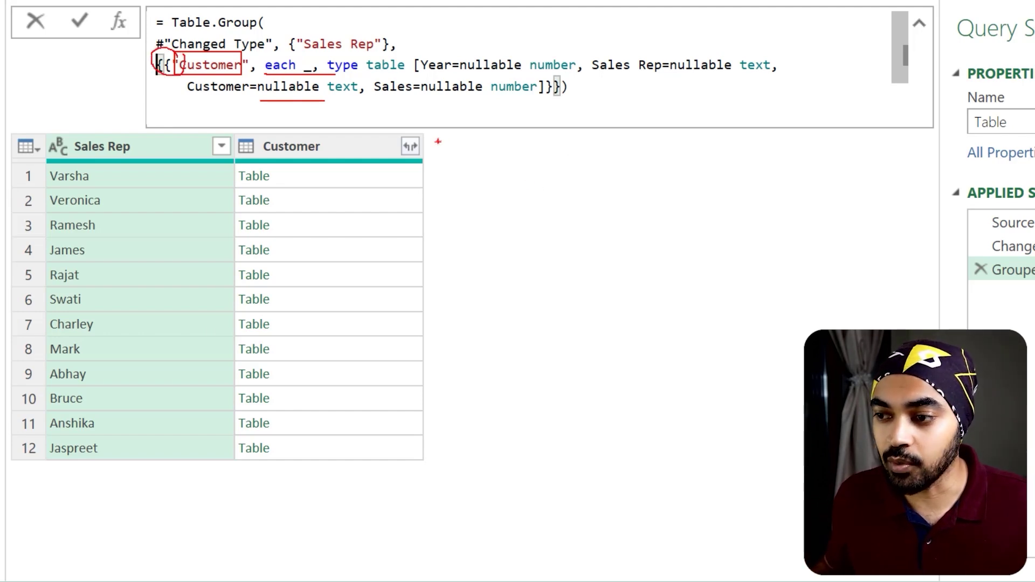
left_click_drag(437, 148, 496, 233)
left_click_drag(516, 157, 595, 248)
left_click_drag(612, 173, 651, 234)
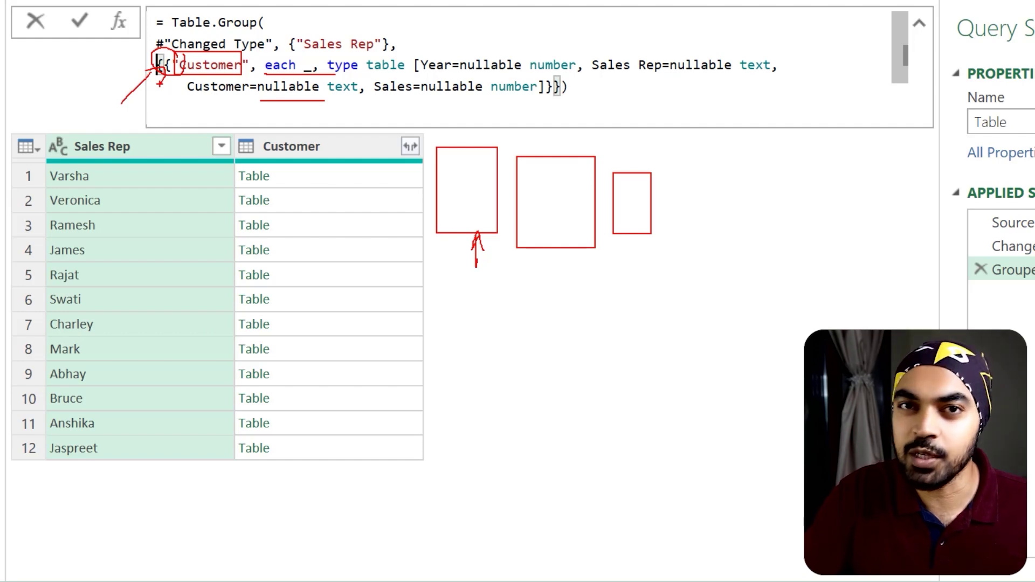
Remove the type table definition and its preceding comma from the Customer aggregation, leaving only each _, and apply the formula.
key("Escape")
left_click(167, 69)
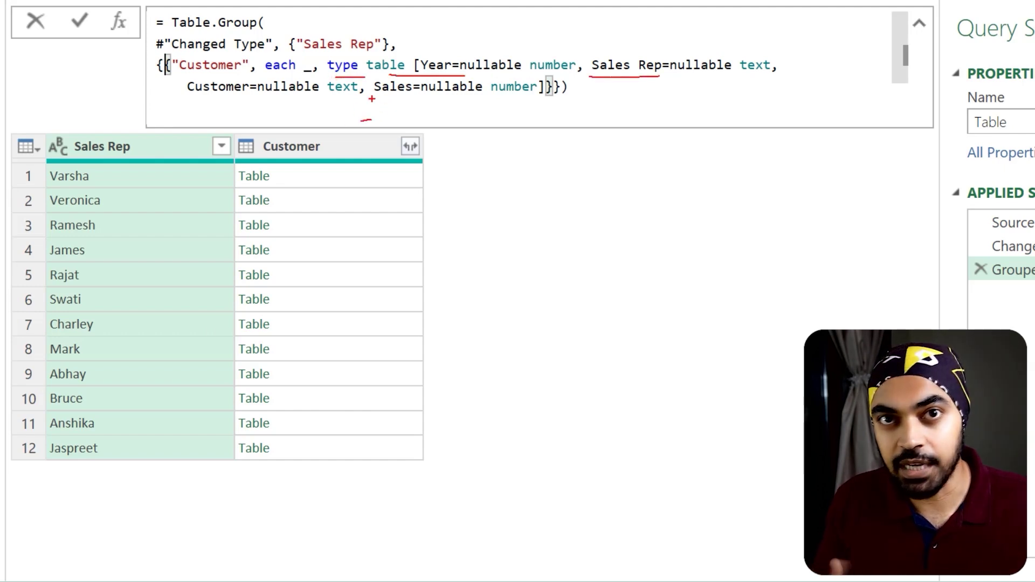
key("Escape")
left_click(328, 65)
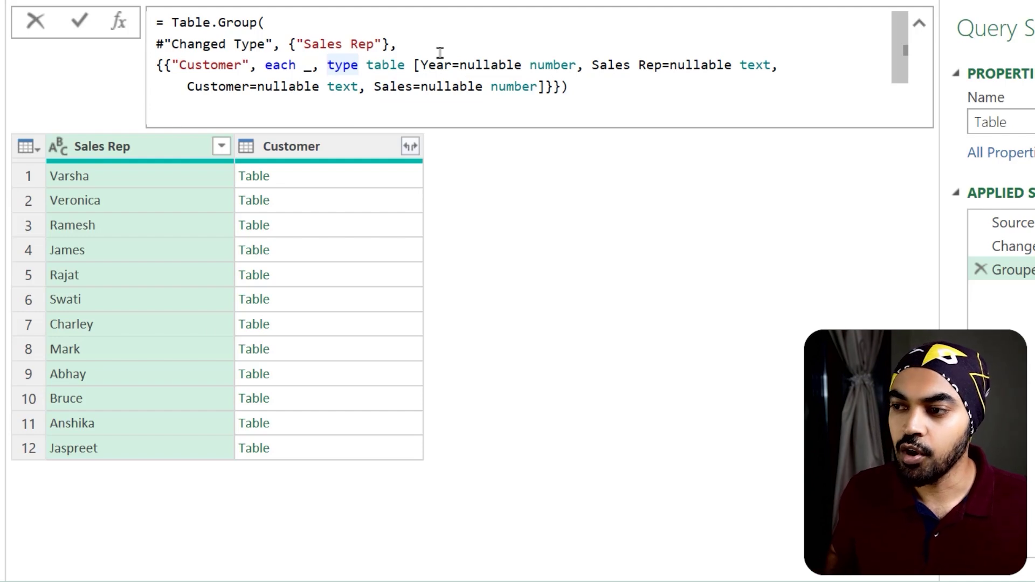
key("shift+Down")
key("shift+End")
key("shift+Left")
key("BackSpace")
key("BackSpace")
key("BackSpace")
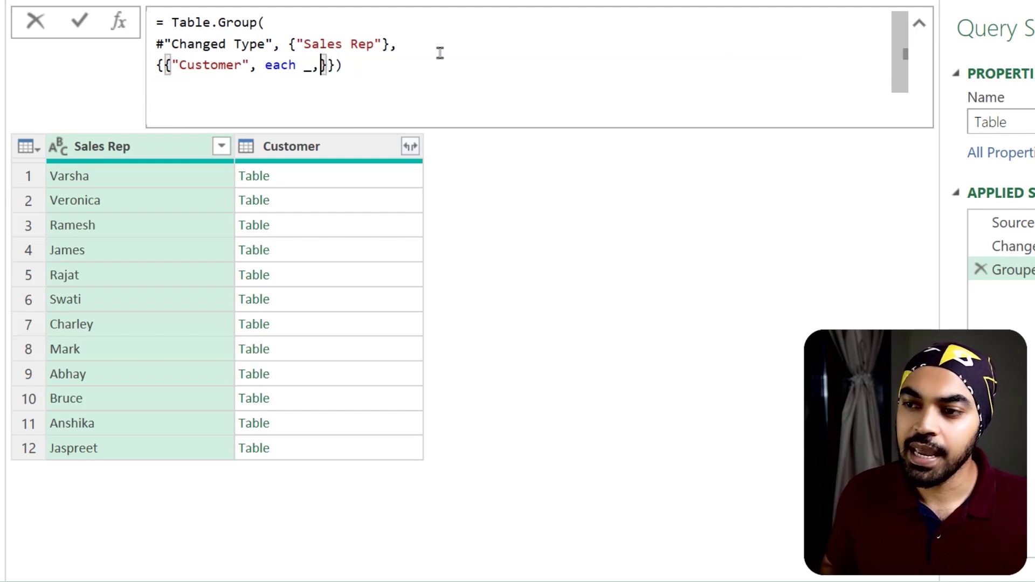
key("Return")
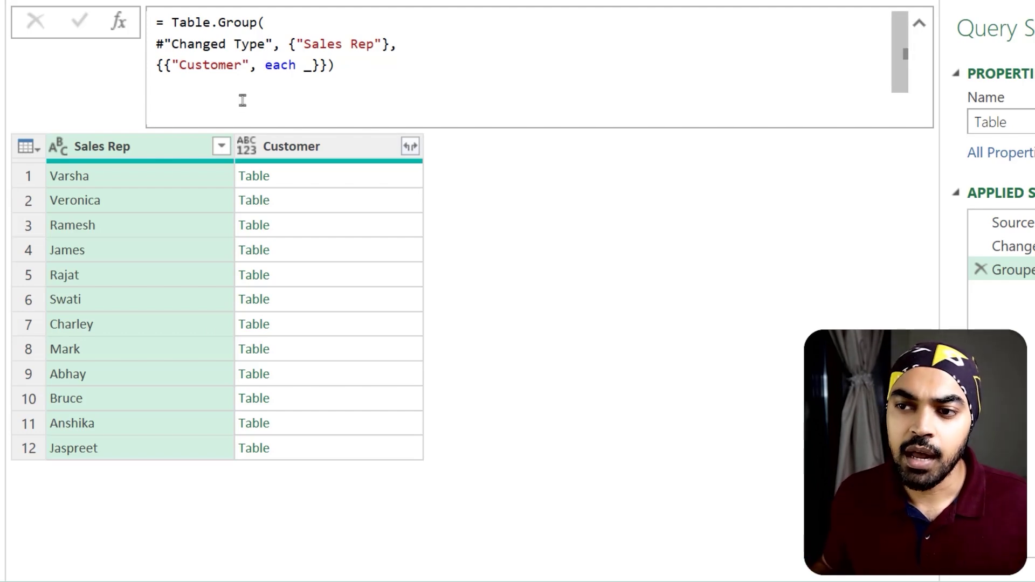
Preview the nested table in the Customer column's first row to examine what the underscore in the formula returns.
left_click_drag(175, 79, 227, 79)
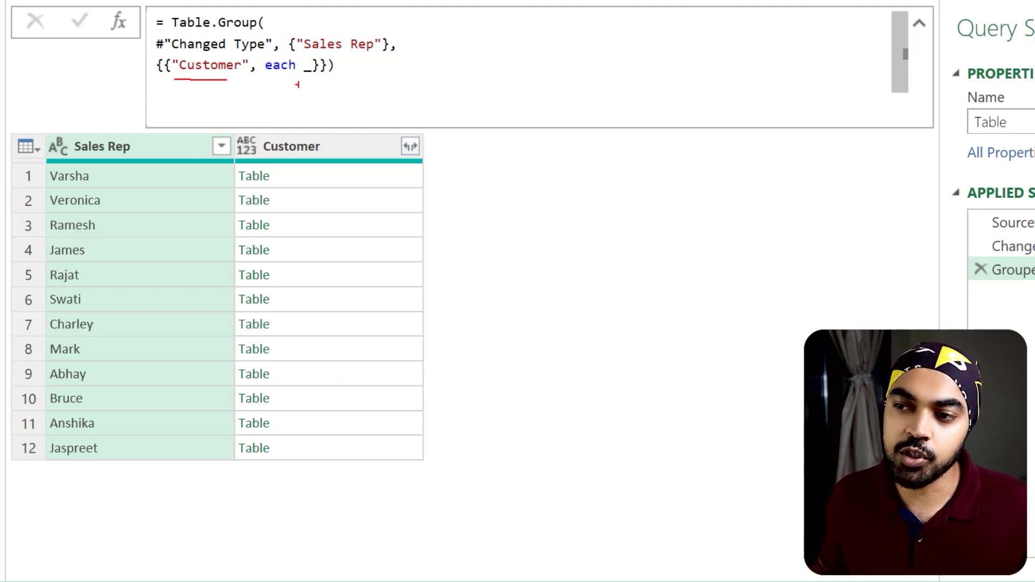
left_click_drag(310, 93, 315, 88)
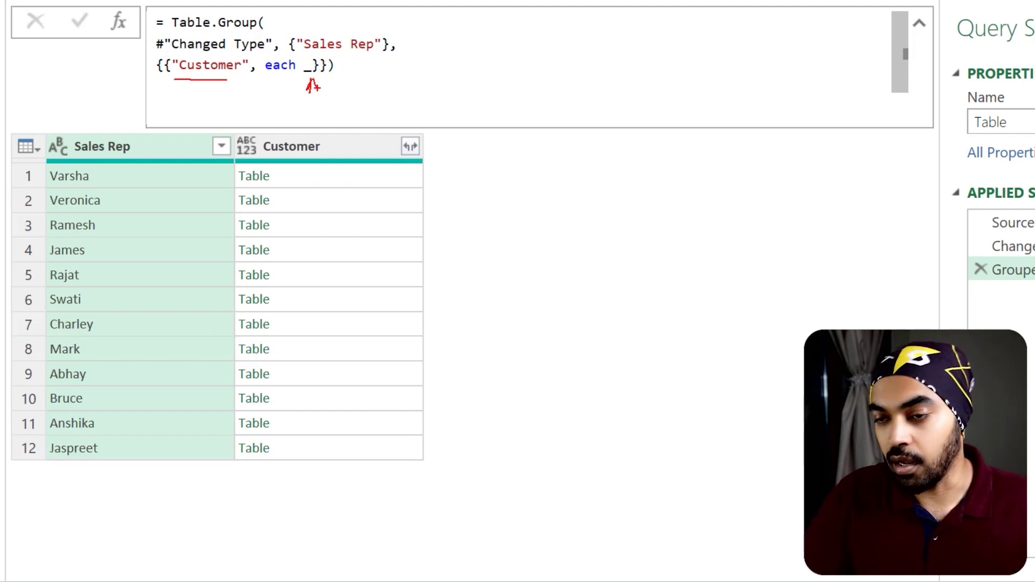
key("Escape")
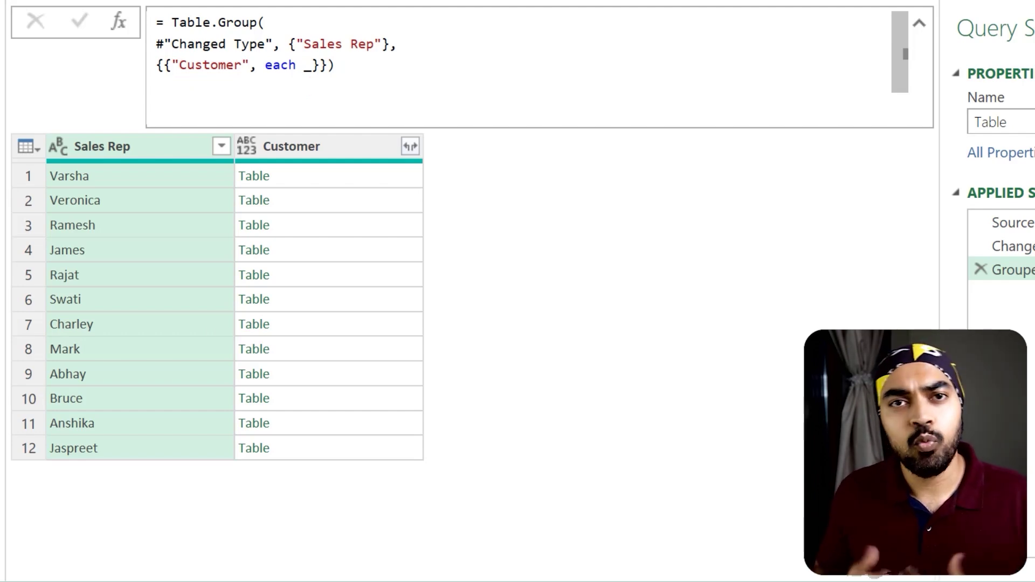
left_click(310, 171)
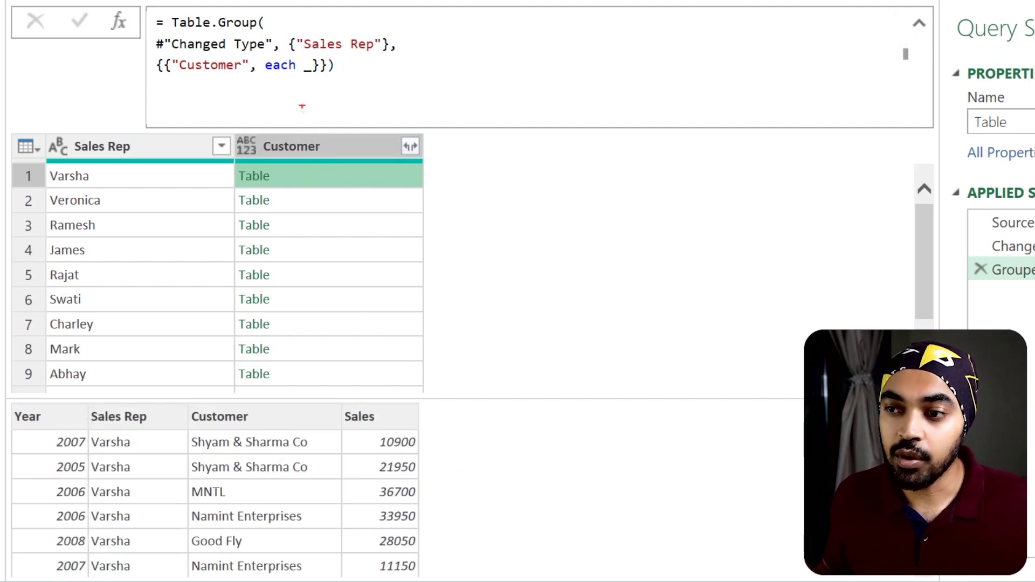
key("ctrl+2")
mouse_move(296, 57)
left_mouse_down()
mouse_move(319, 77)
mouse_move(291, 181)
left_mouse_up()
left_click_drag(277, 395, 259, 435)
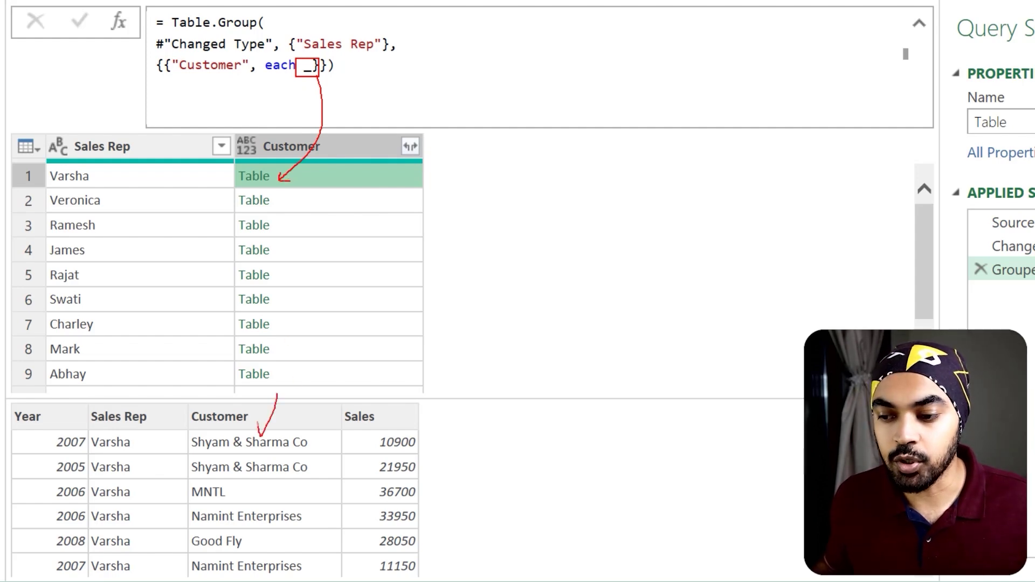
key("Escape")
Extend the underscore in the Customer aggregation to _[Customer] so only that column is returned, and apply the formula.
left_click(311, 65)
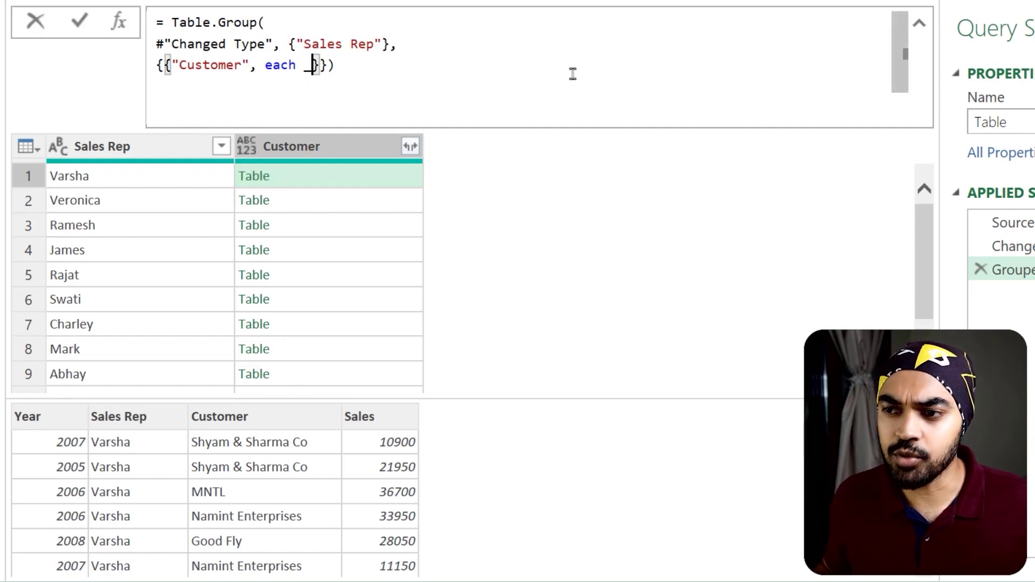
type("[Cus")
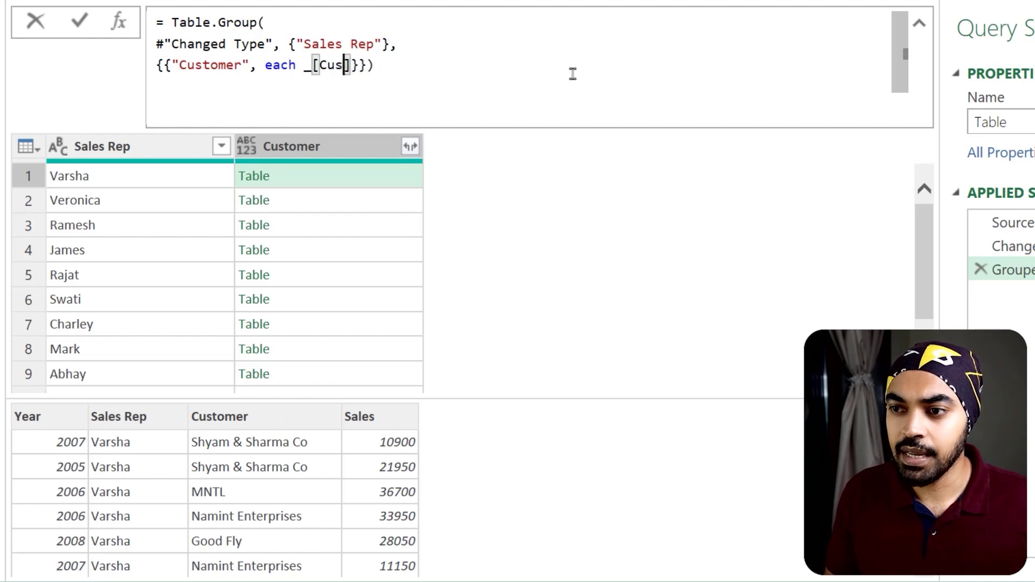
type("tomer")
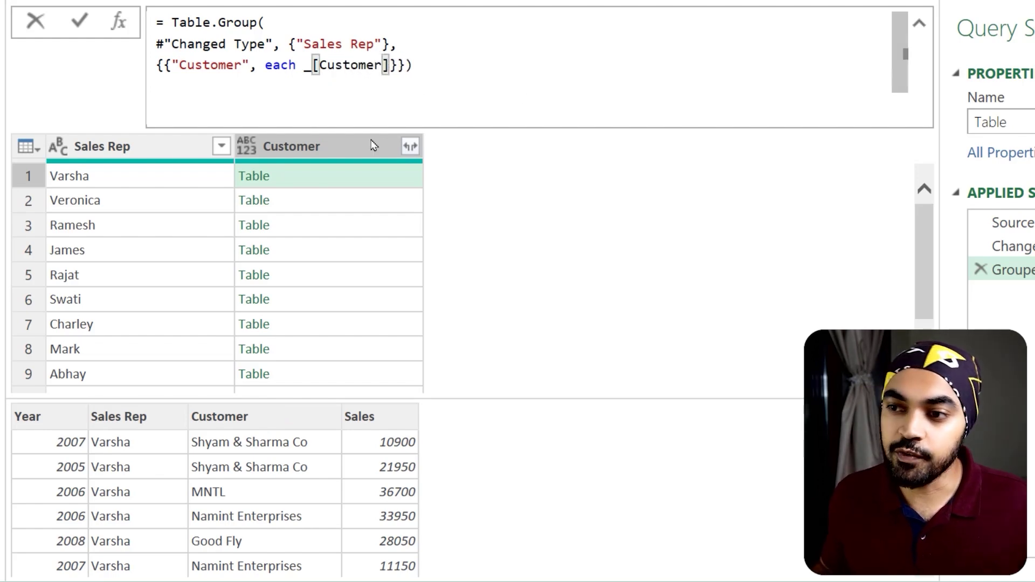
key("Return")
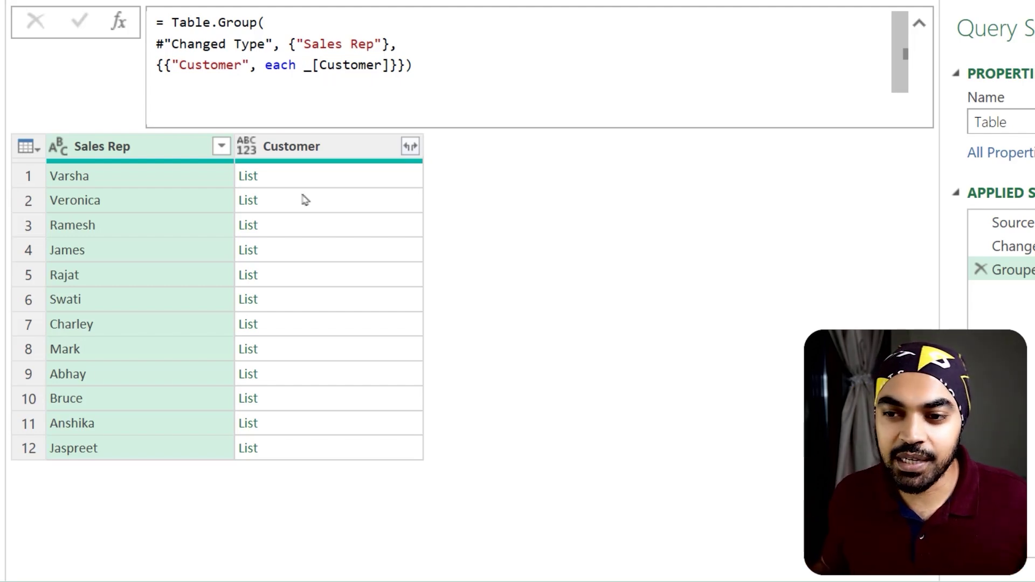
Preview the list in the Customer column's first row to check it for repeated customers.
left_click(305, 178)
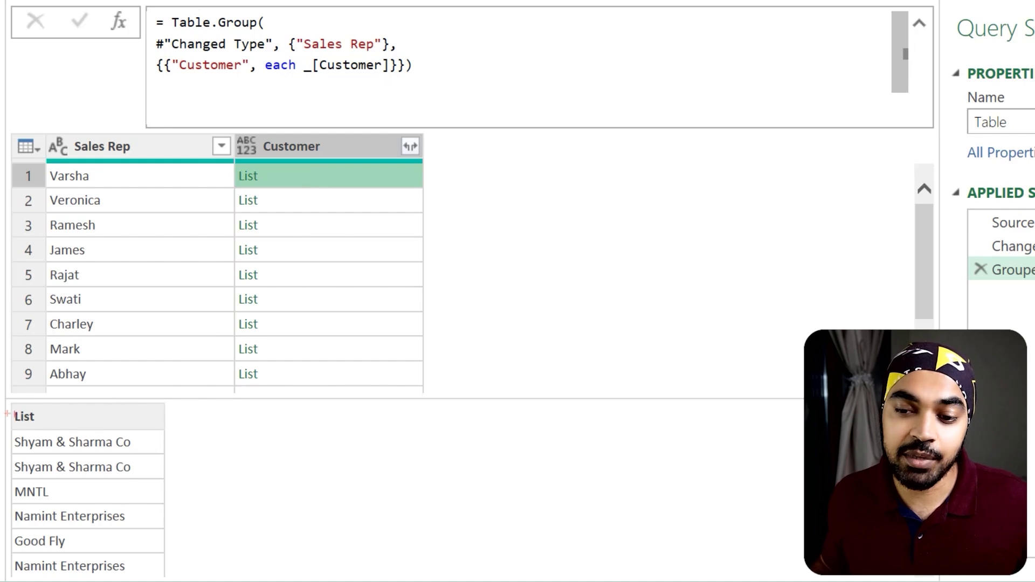
left_click_drag(7, 413, 120, 572)
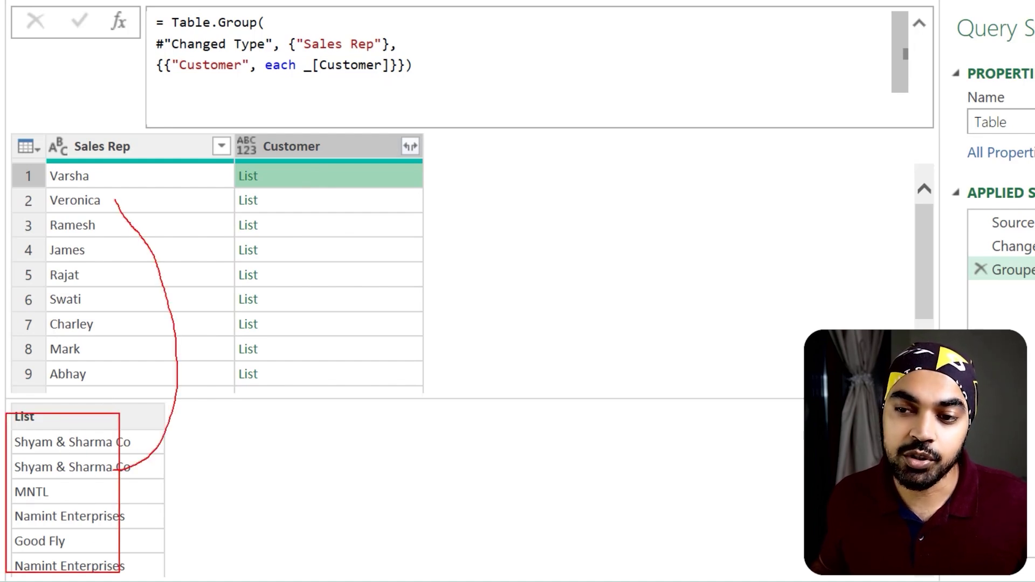
key("Escape")
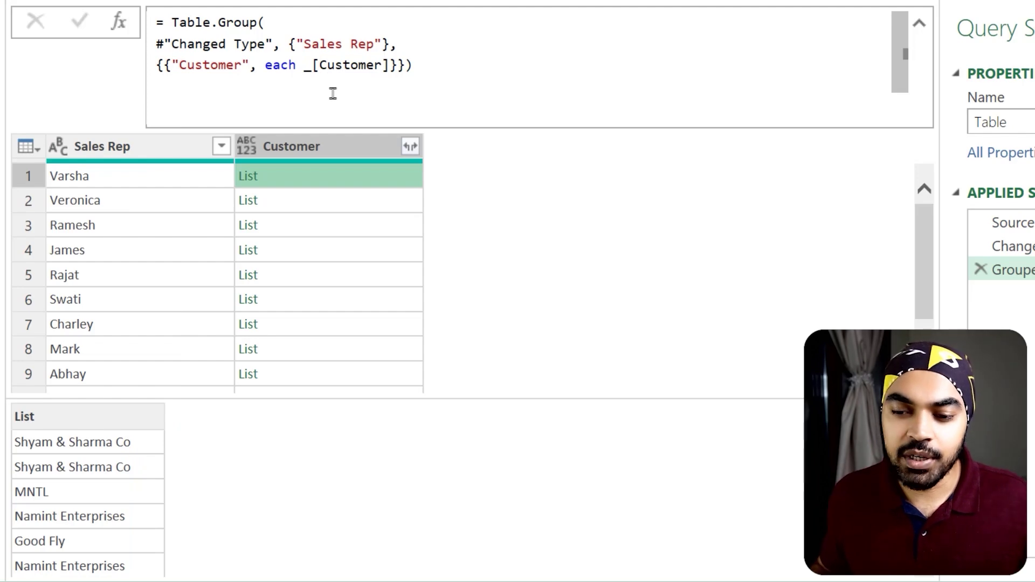
mouse_move(5, 426)
left_mouse_down()
mouse_move(86, 479)
mouse_move(159, 501)
left_mouse_up()
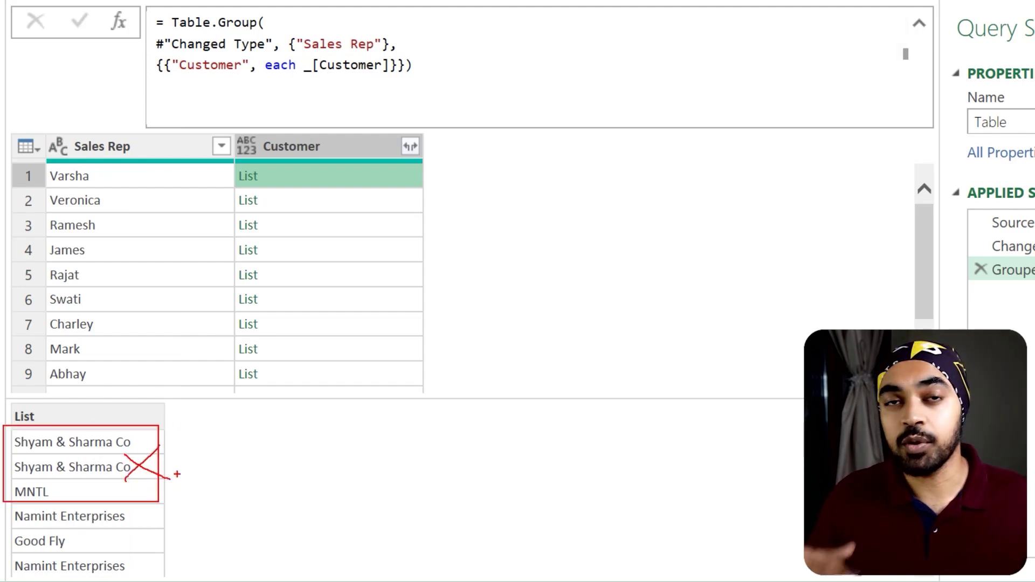
key("Escape")
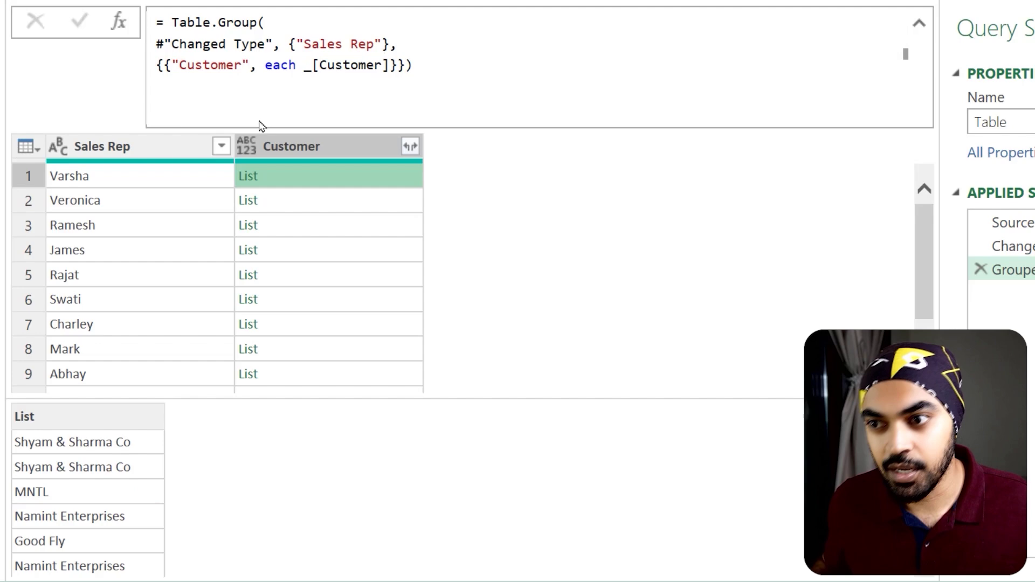
Wrap _[Customer] in List.Distinct with its closing parenthesis to remove duplicate customers, and apply the formula.
left_click(304, 65)
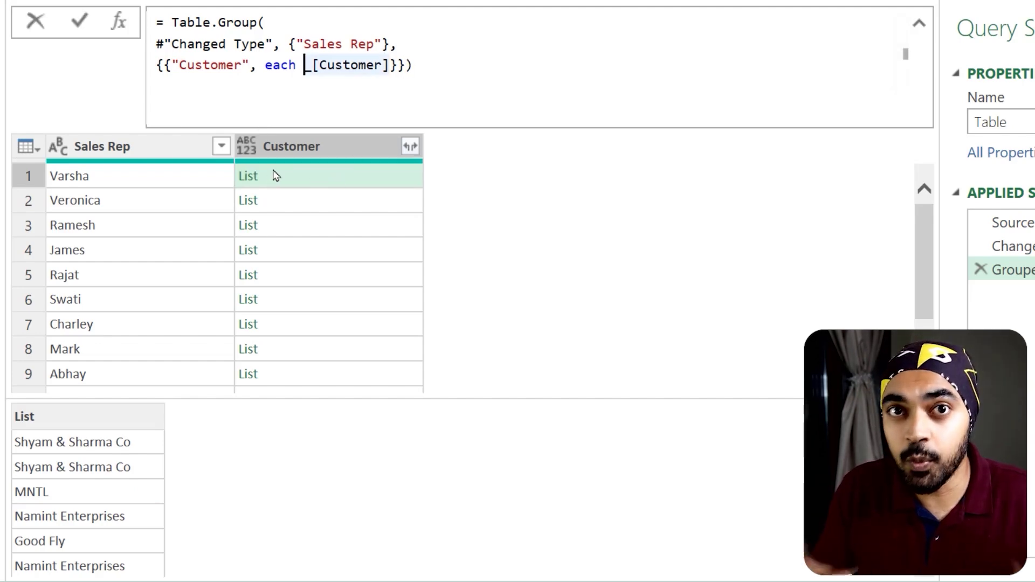
type("List.")
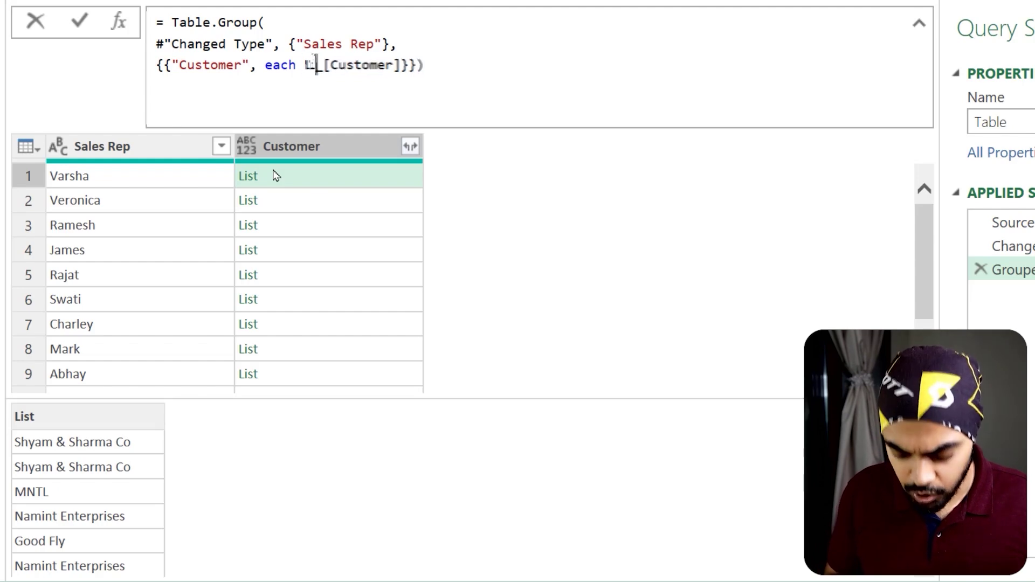
type("Dis")
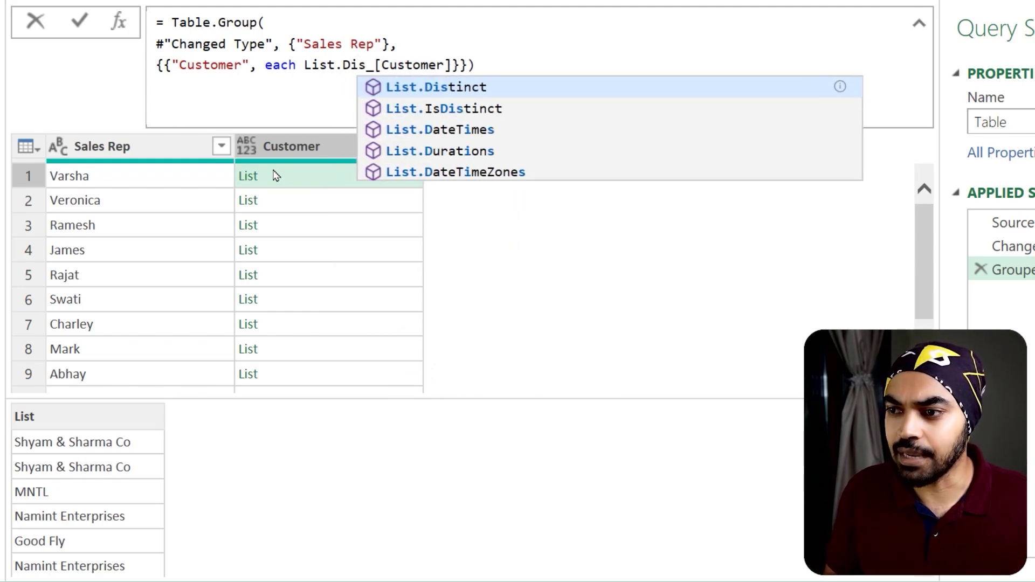
key("Tab")
type("(_")
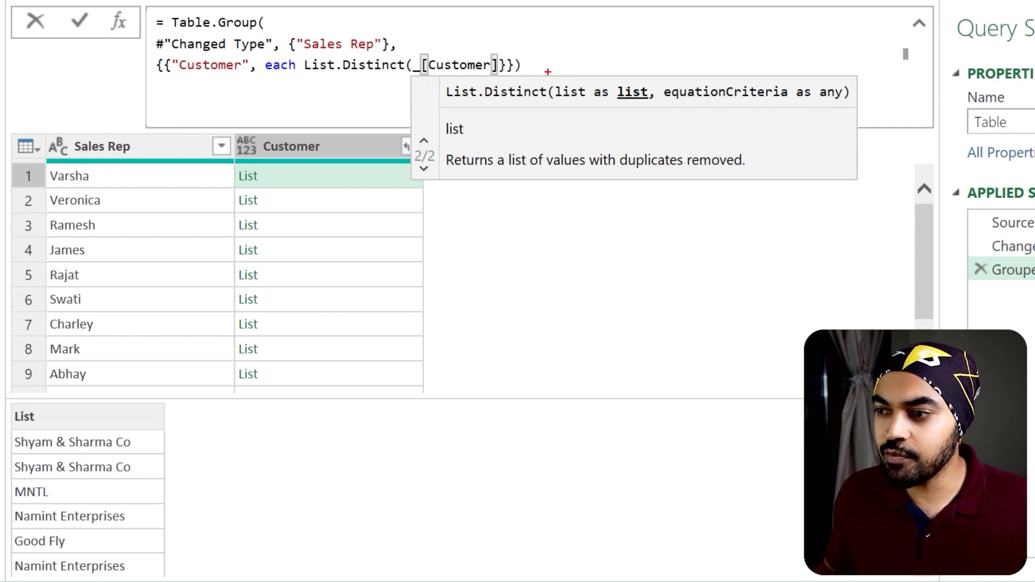
left_click_drag(547, 72, 663, 106)
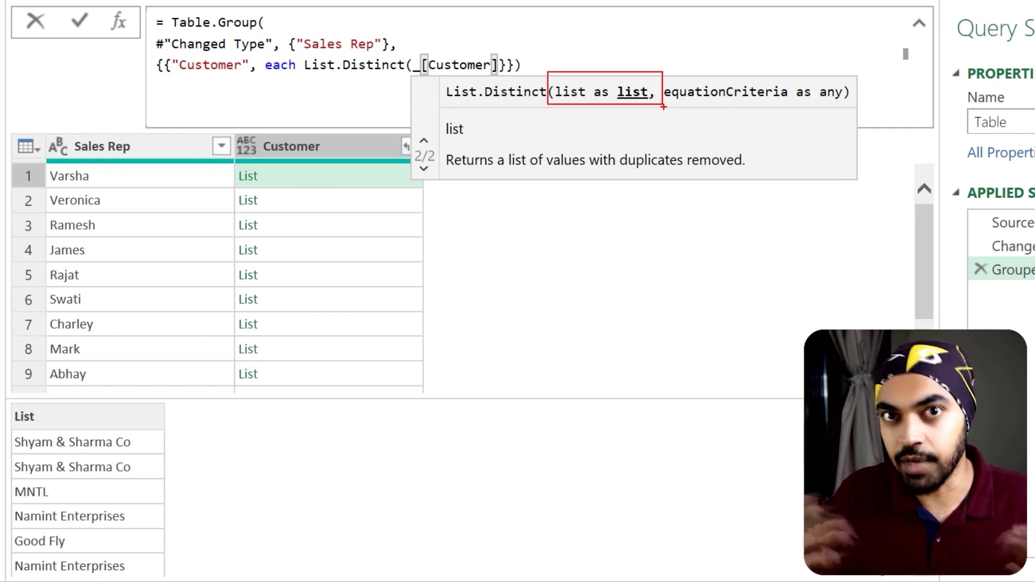
key("Escape")
key("Return")
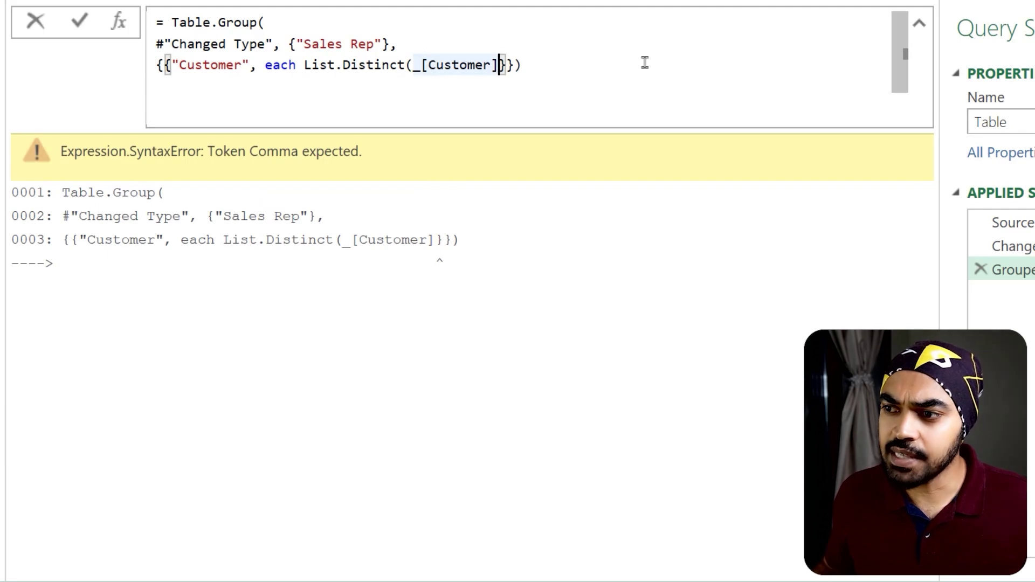
type(")")
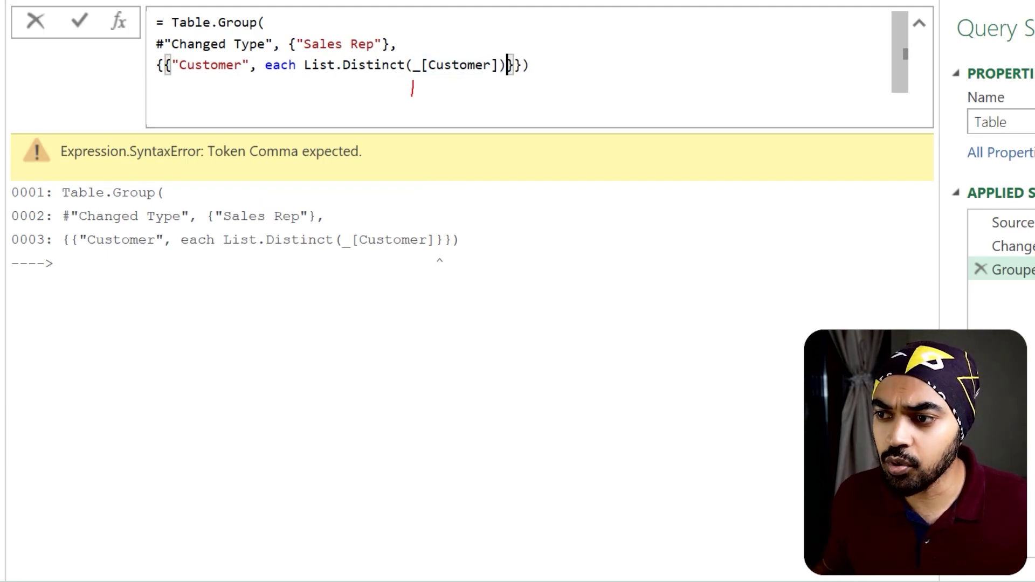
left_click_drag(467, 84, 464, 101)
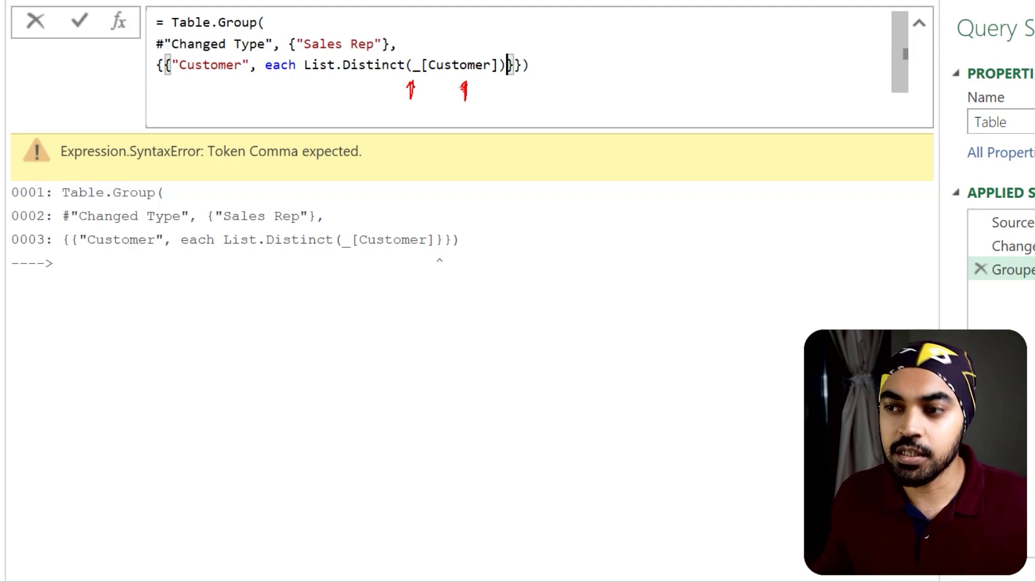
key("Return")
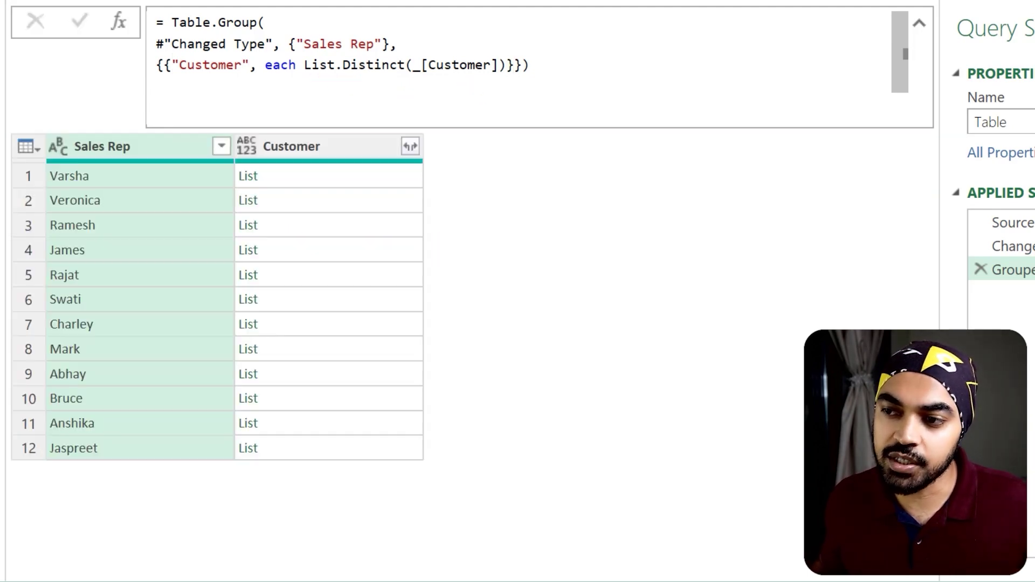
Preview the first row's list in the Customer column to verify that each customer is listed only once.
left_click(303, 181)
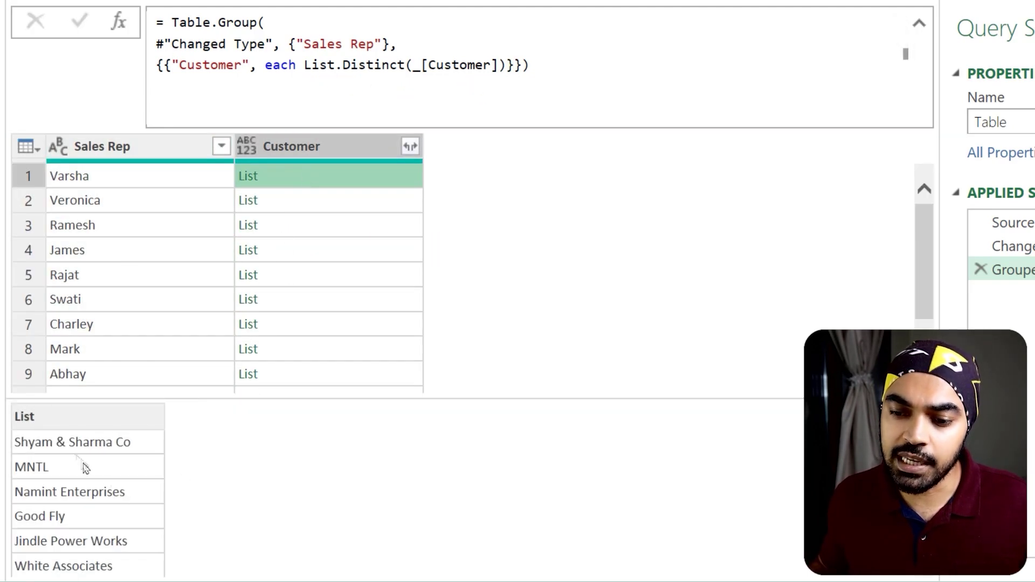
left_click_drag(20, 424, 163, 456)
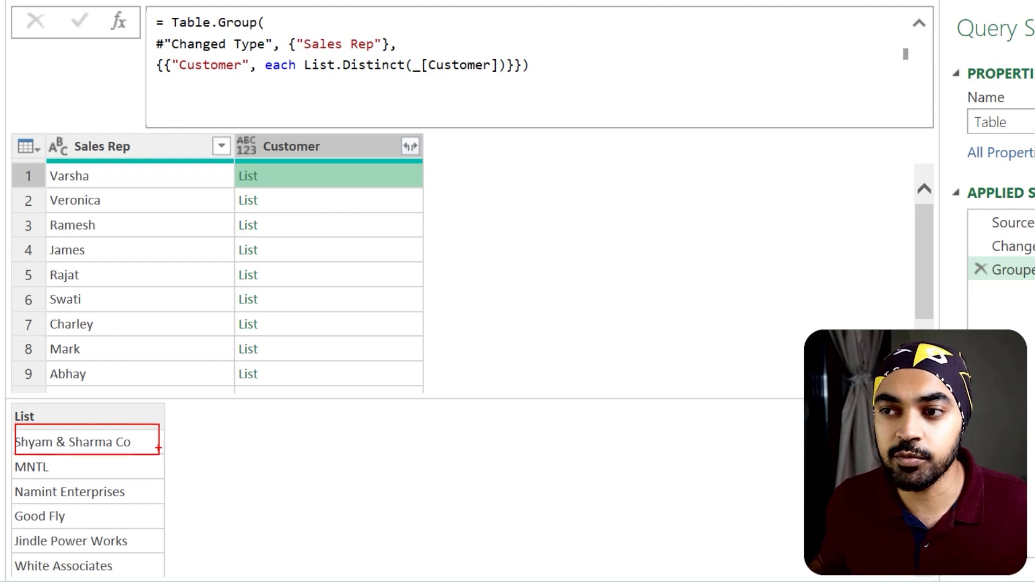
key("Escape")
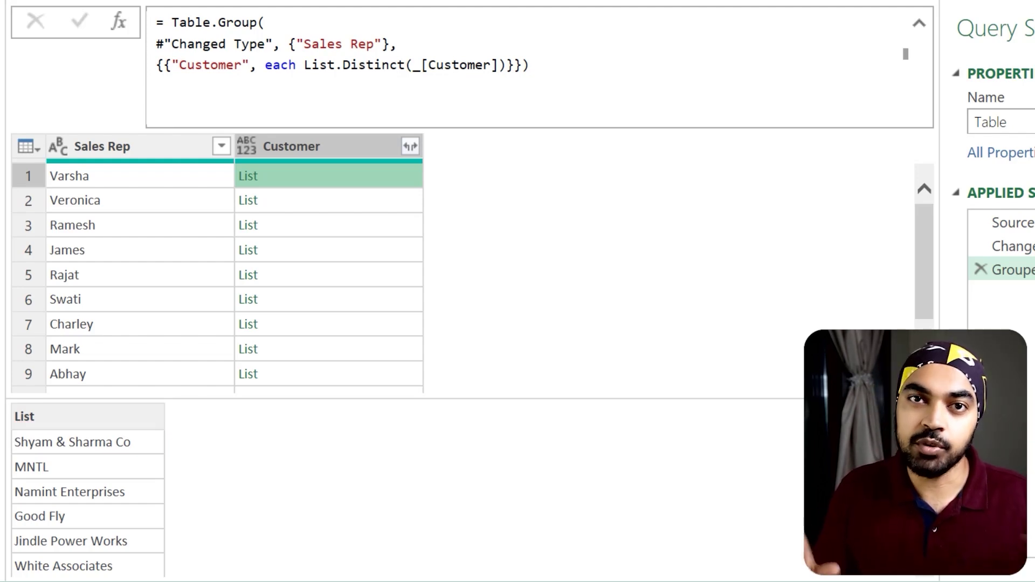
Insert Text.Combine( before List.Distinct in the Customer aggregation, and try to apply the formula.
left_click(297, 65)
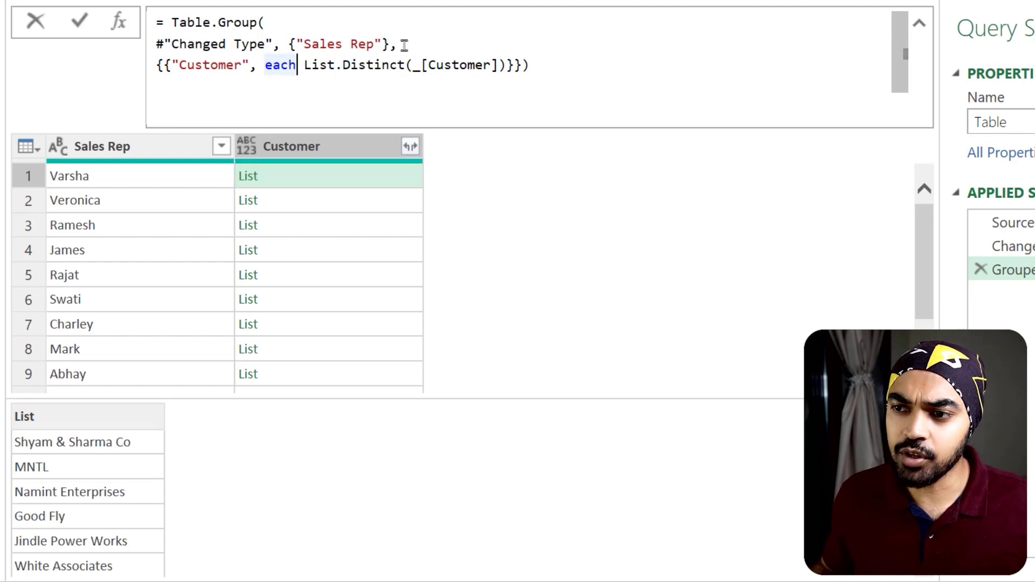
key("Right")
type("Text.")
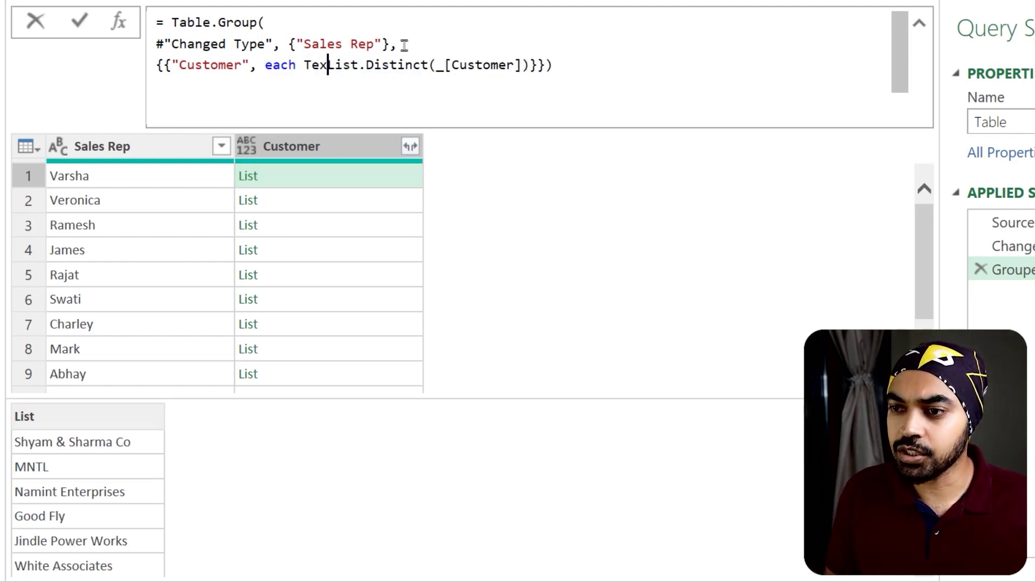
type("Com")
key("Tab")
type("(")
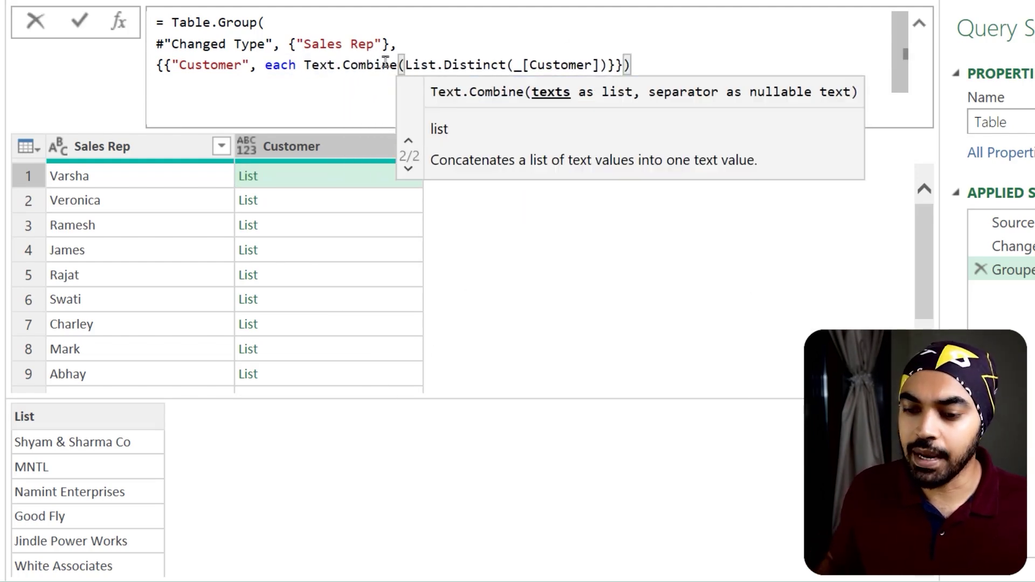
left_click_drag(117, 463, 161, 457)
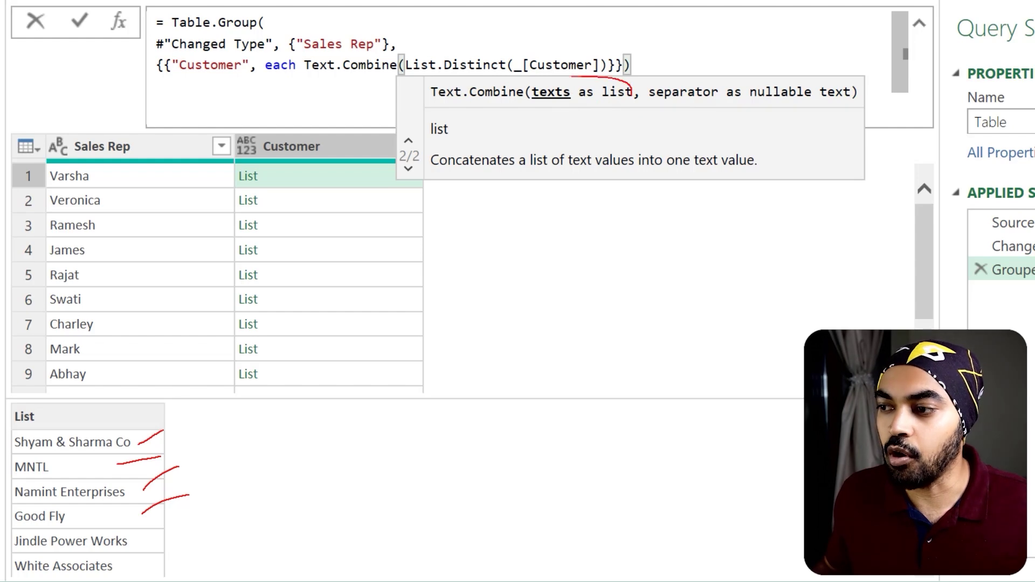
left_click_drag(633, 88, 639, 99)
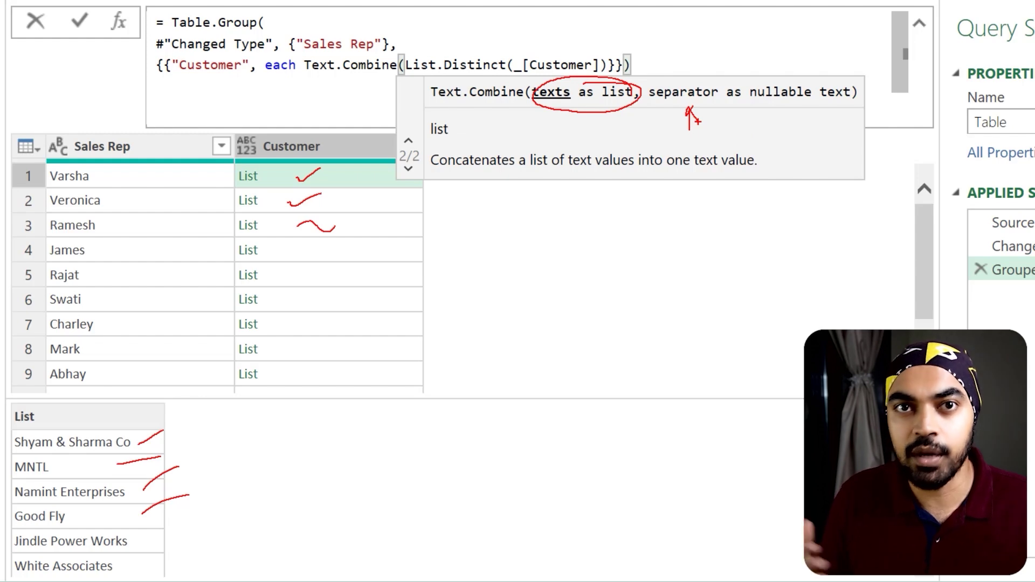
key("Escape")
key("Return")
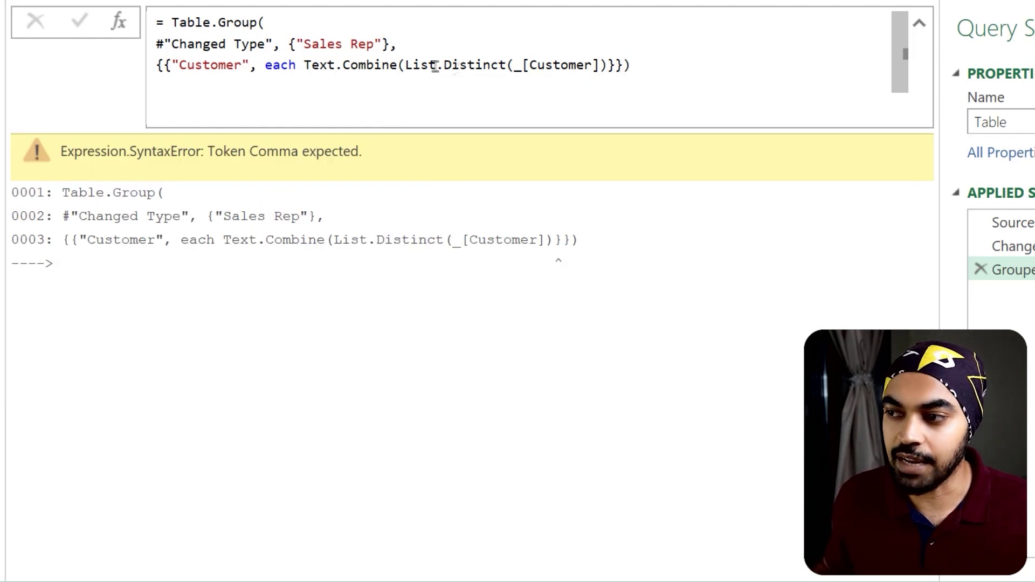
Complete Text.Combine with a comma-and-space separator ", " and its closing parenthesis, apply the formula, and widen the Customer column.
left_click(400, 65)
type("(")
left_click_drag(406, 65, 587, 63)
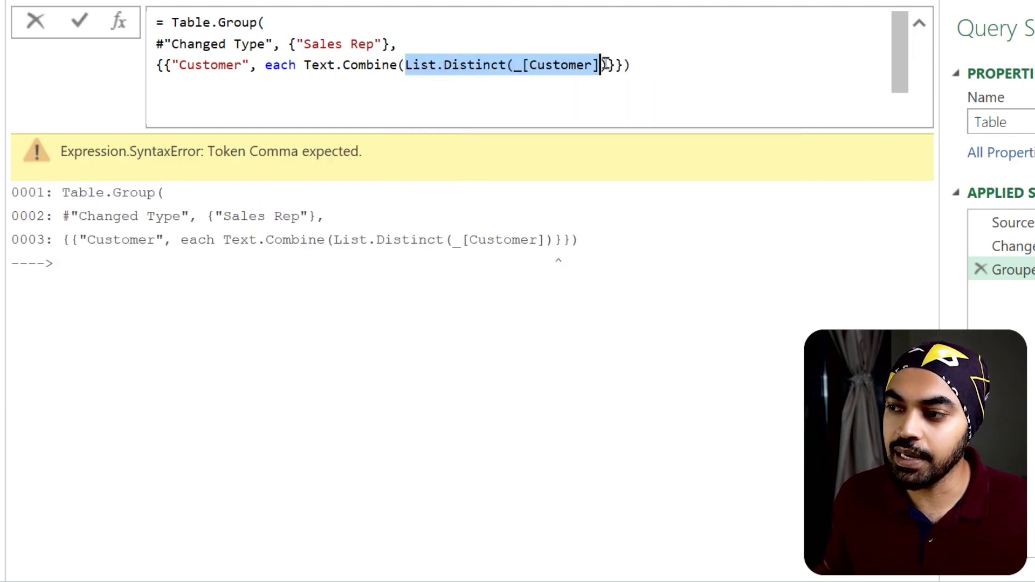
left_click(605, 63)
type(")")
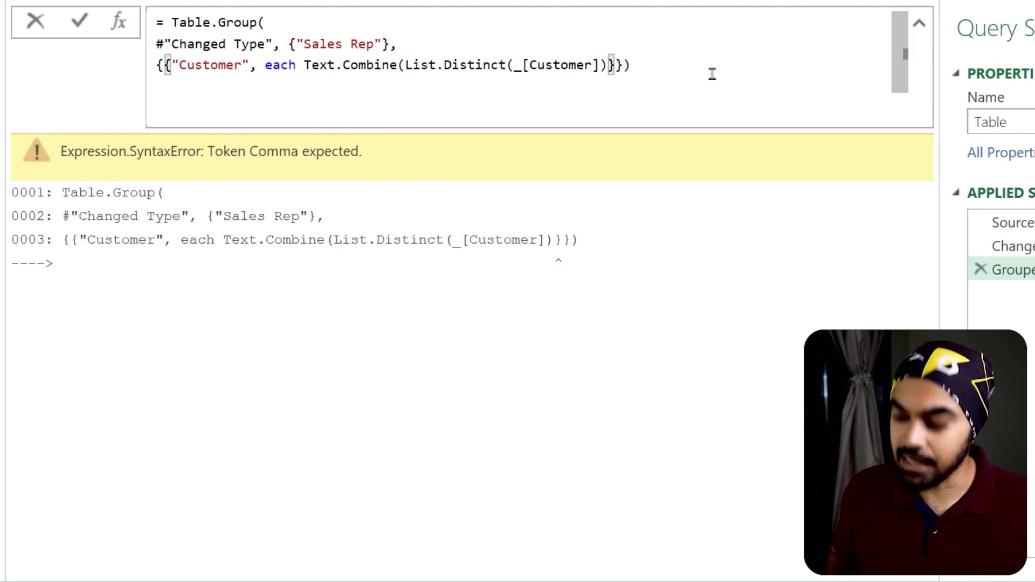
type(",")
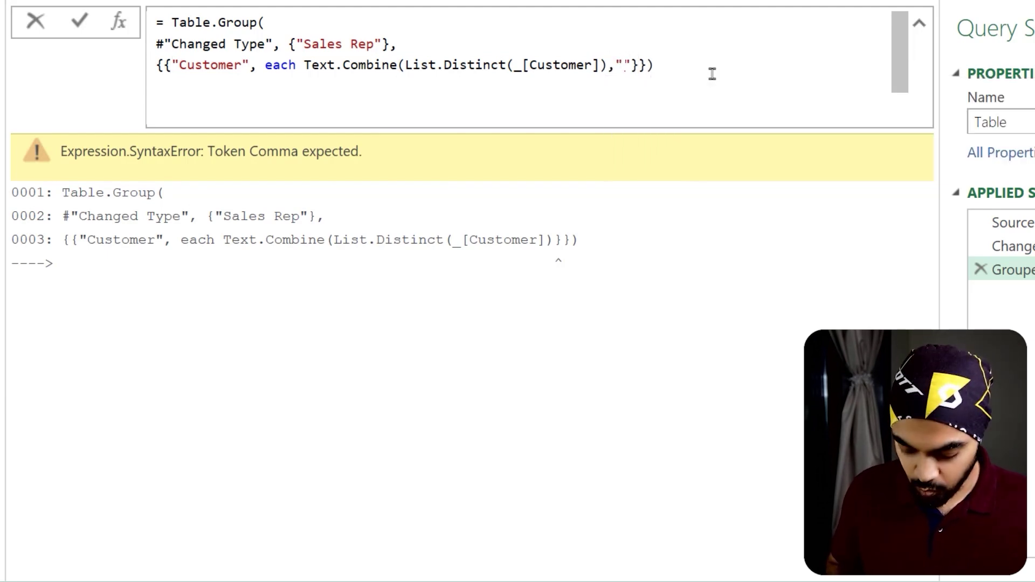
type(",")
key("Right")
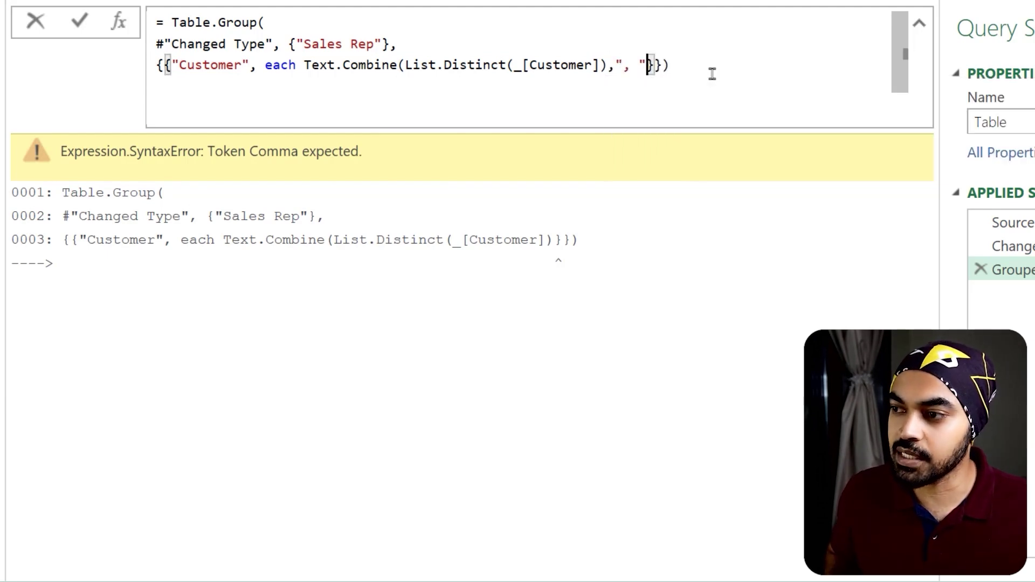
type(")")
key("Right")
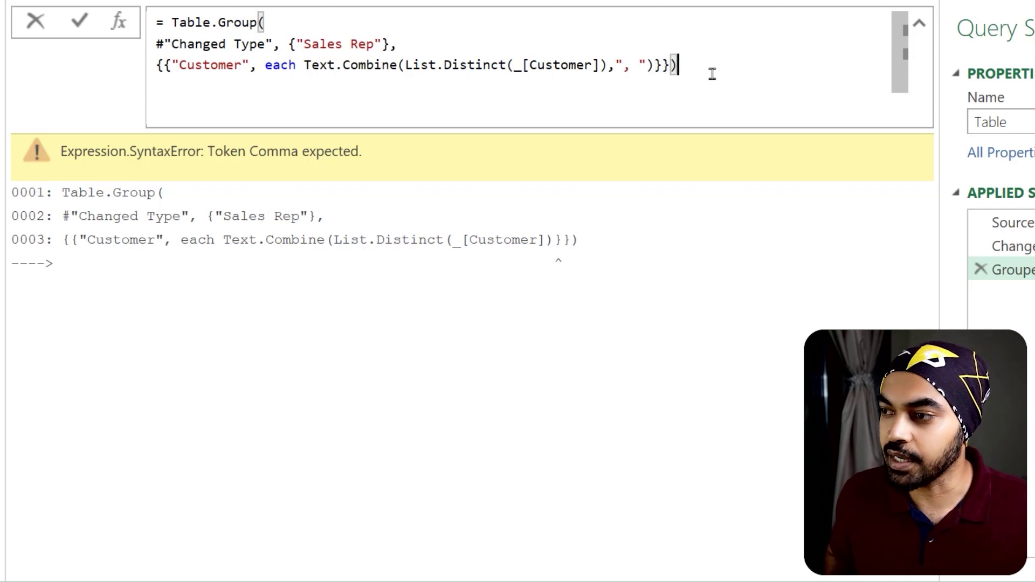
key("Return")
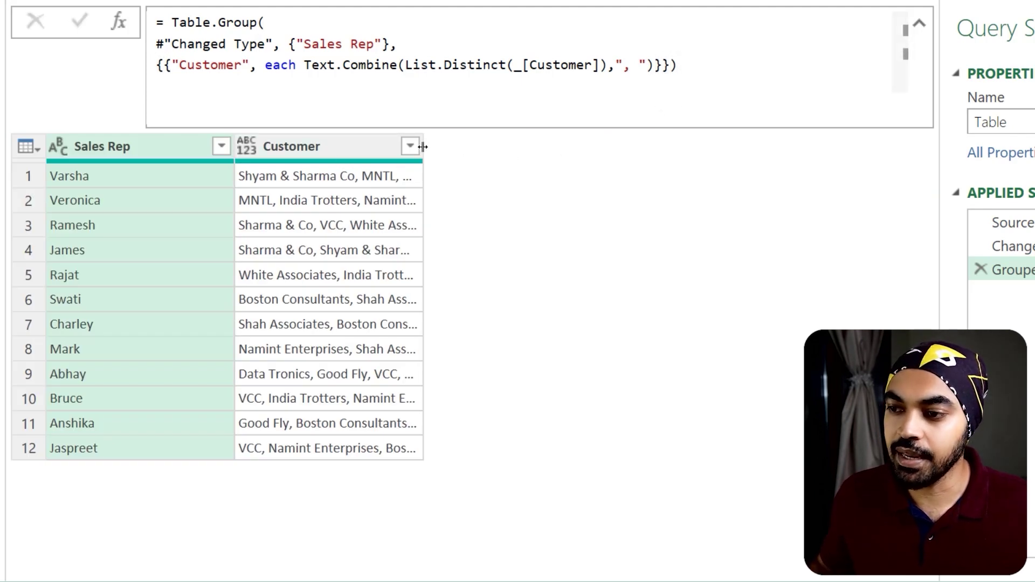
left_click_drag(422, 146, 599, 153)
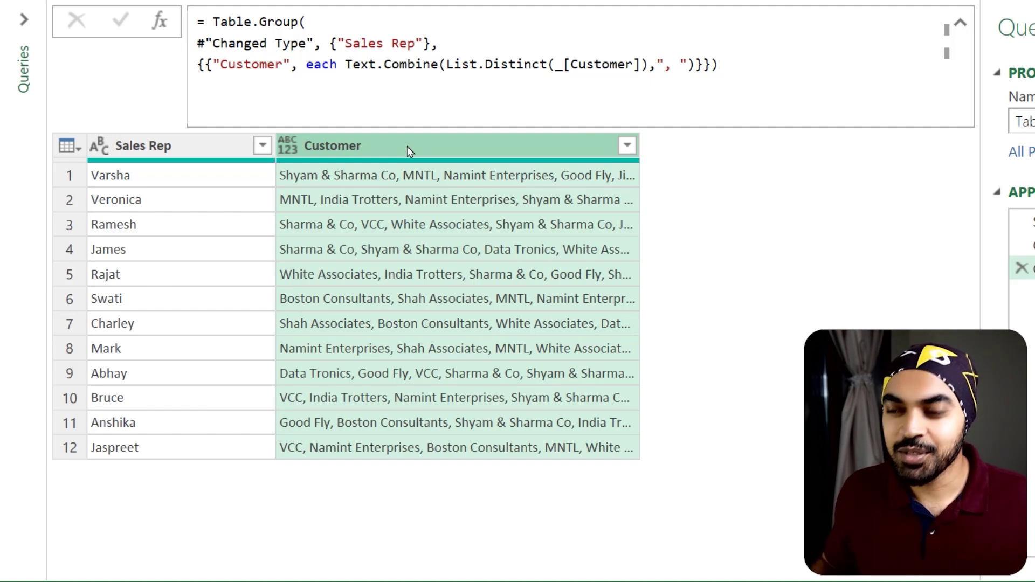
Split the Table.Group formula so the Customer aggregation sits on its own indented line, with the outer closing brackets on the line below.
left_click(227, 55)
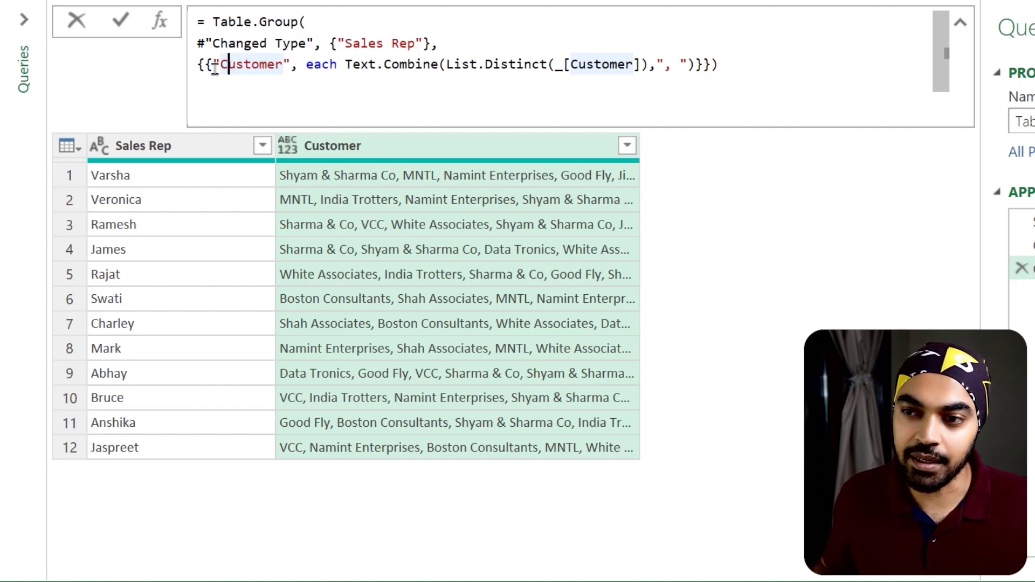
left_click(212, 64)
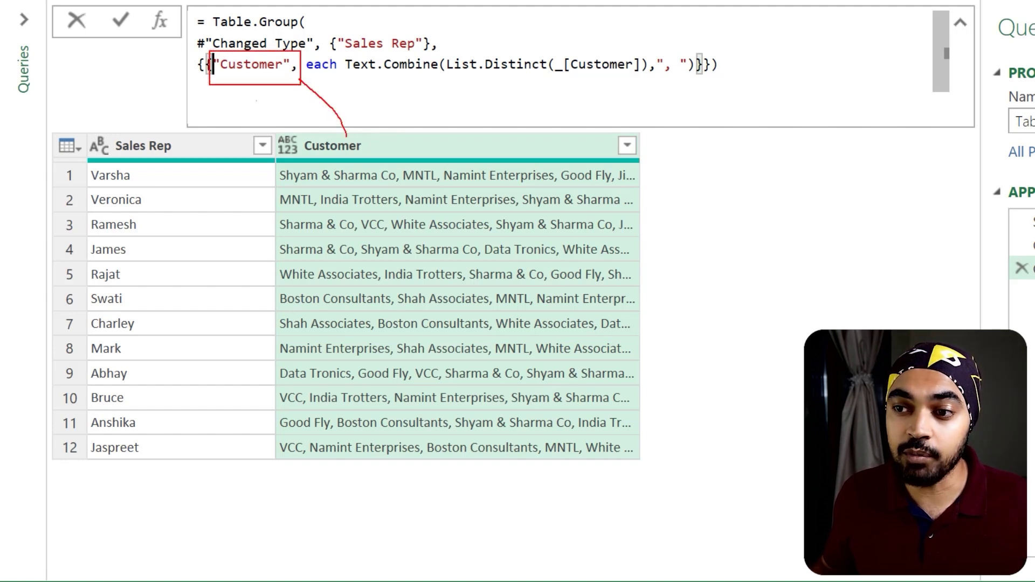
left_click_drag(281, 103, 734, 90)
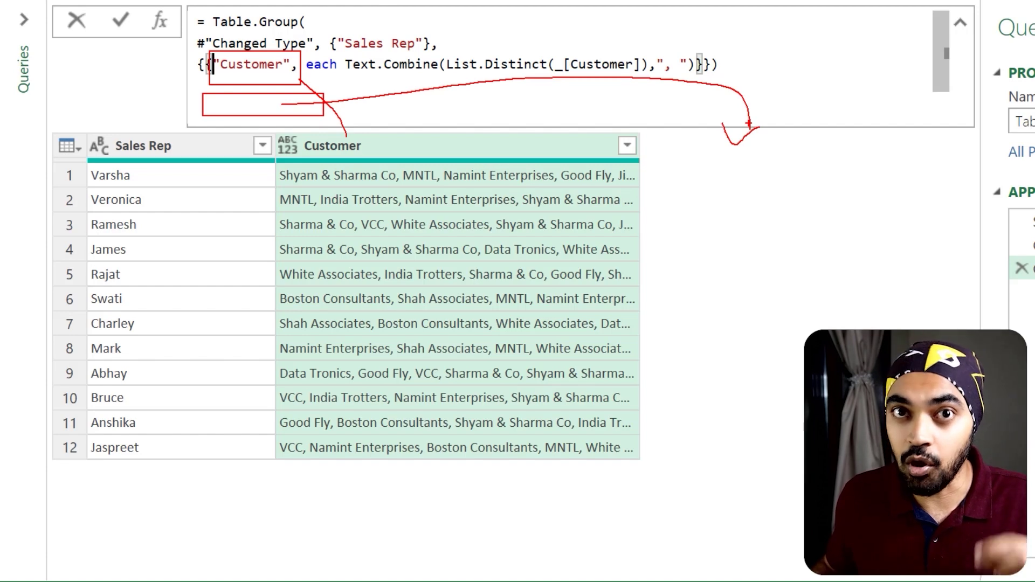
key("Escape")
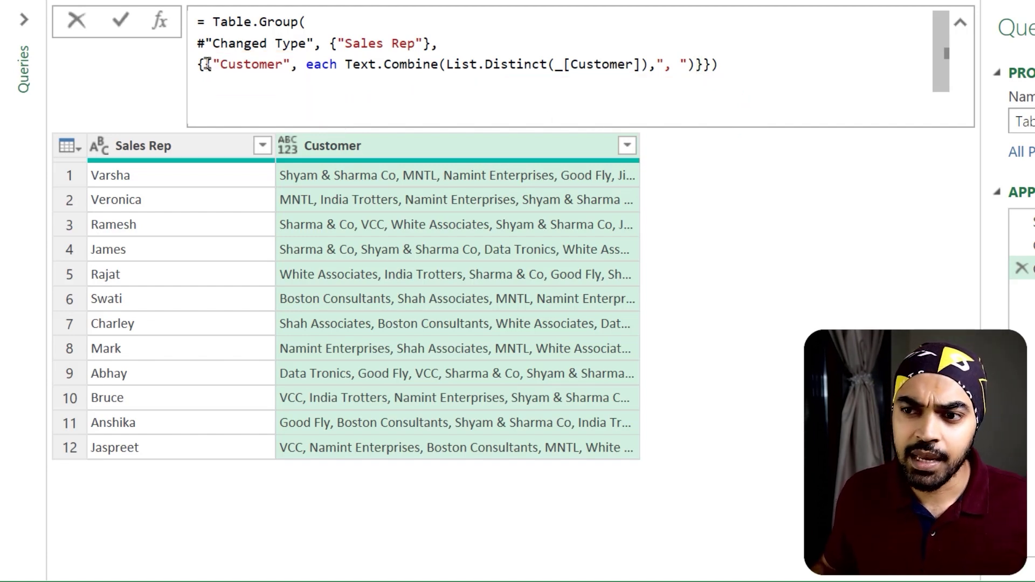
key("shift+Return")
key("Tab")
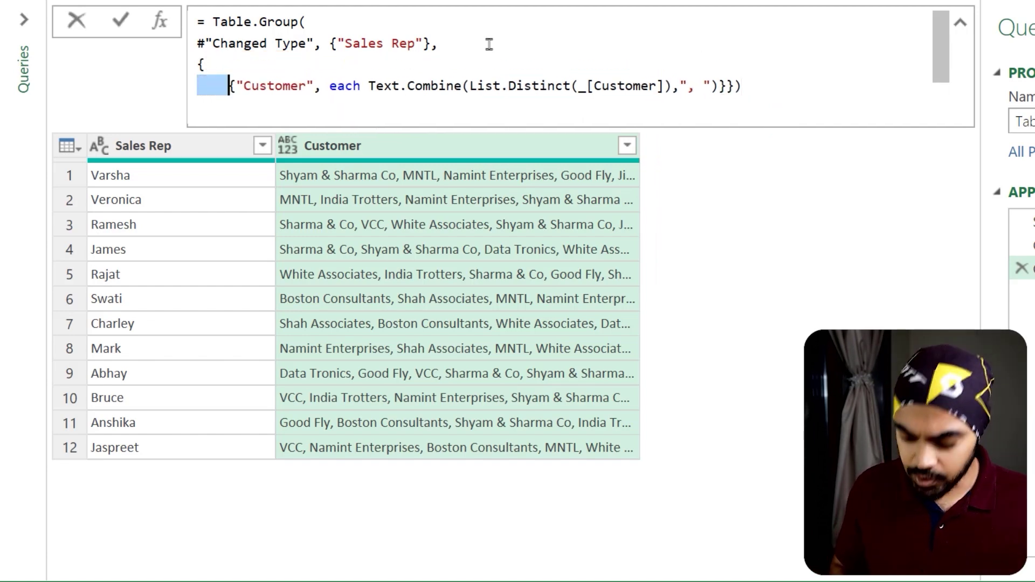
key("Right")
key("Right")
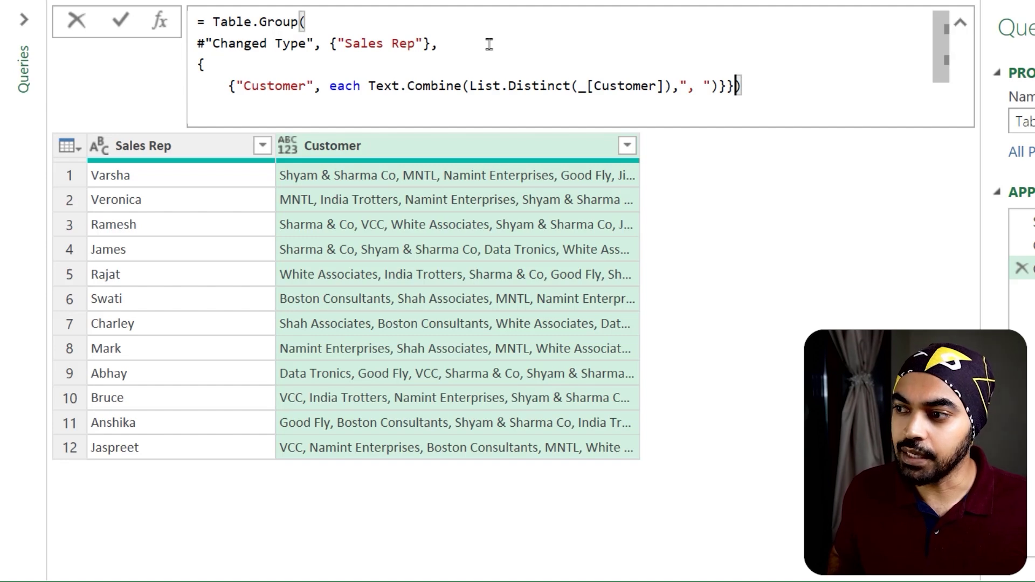
key("Left")
key("Left")
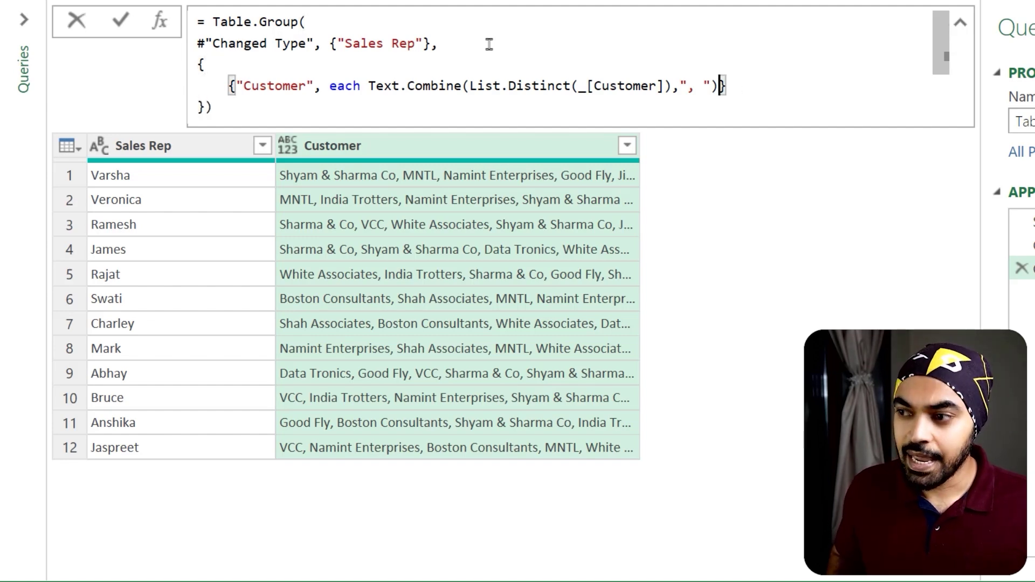
Add a second aggregation {"MaxSalesYear", each _} on a new line after the Customer aggregation, and apply the formula.
type(",")
key("shift+Return")
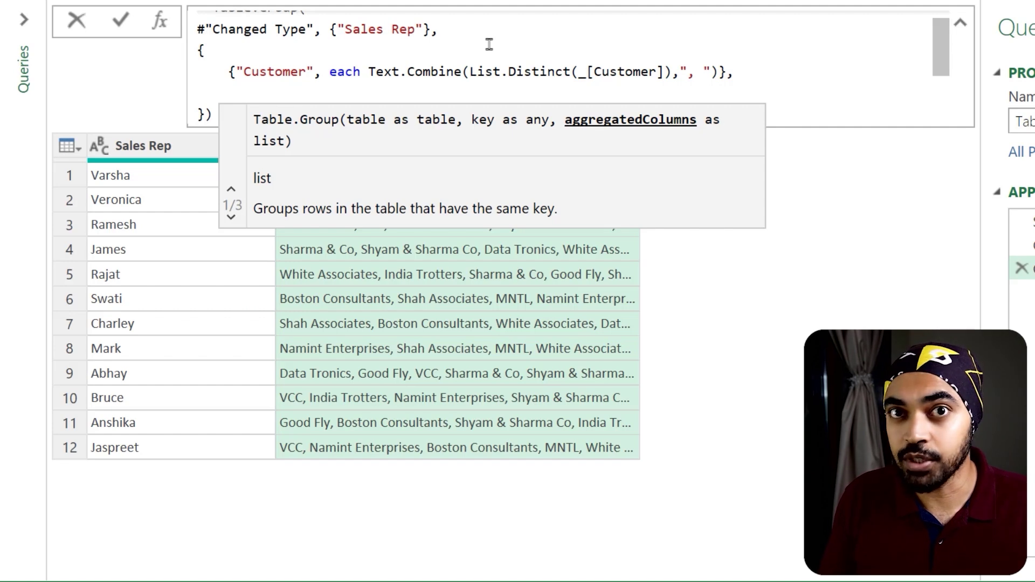
type("{")
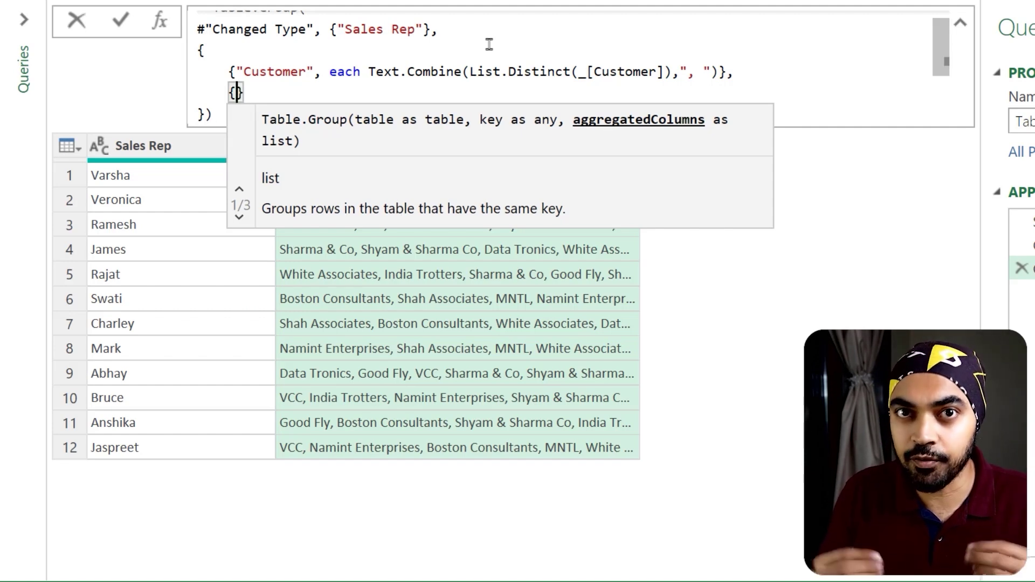
type("\"MaxS")
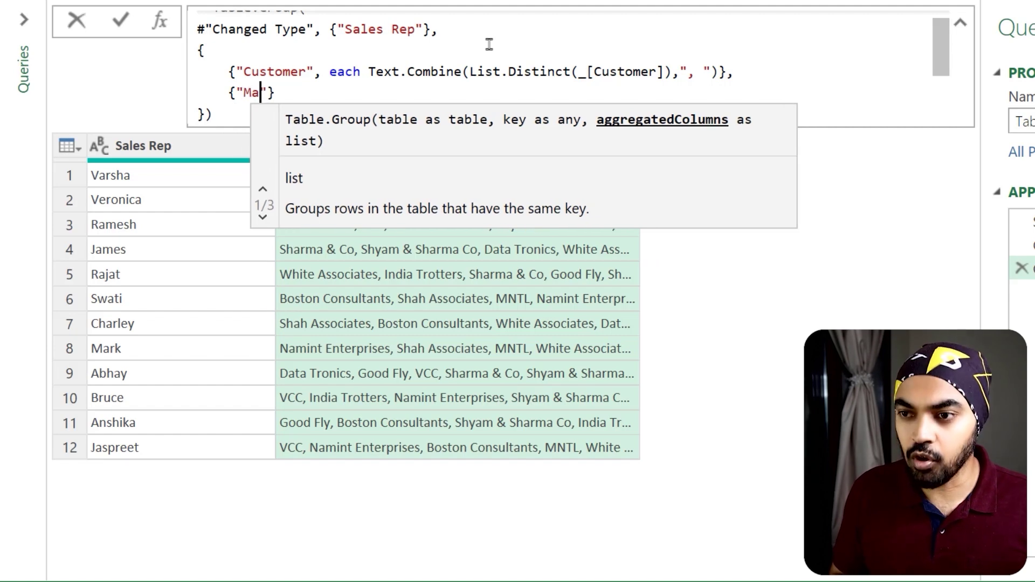
type("alesYear\",")
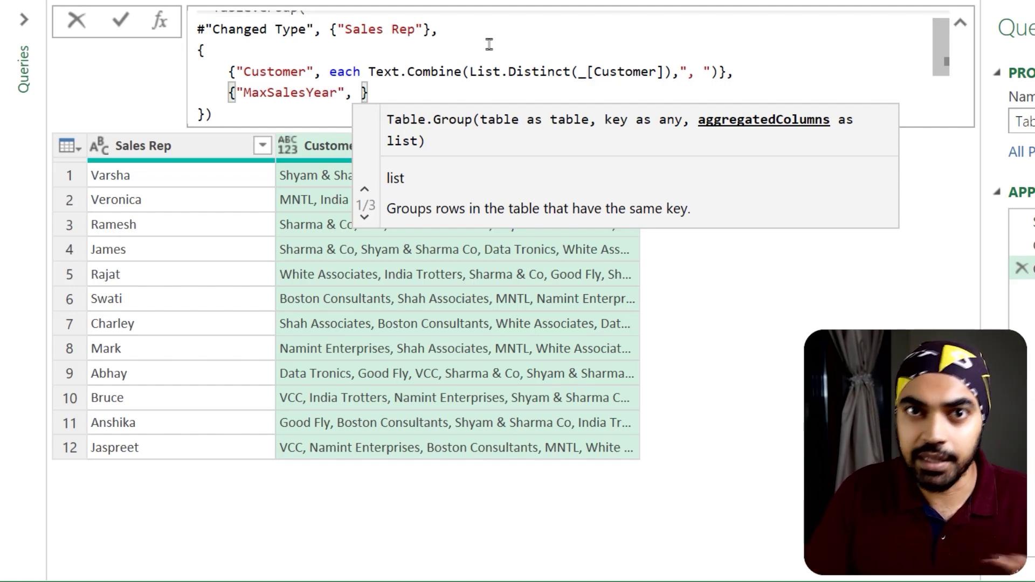
type("each ")
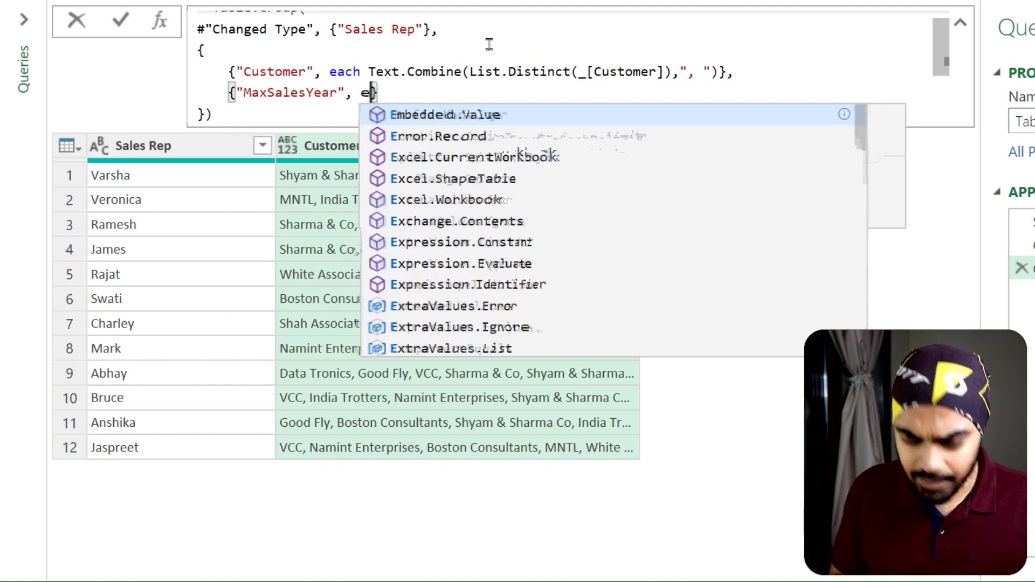
type("_")
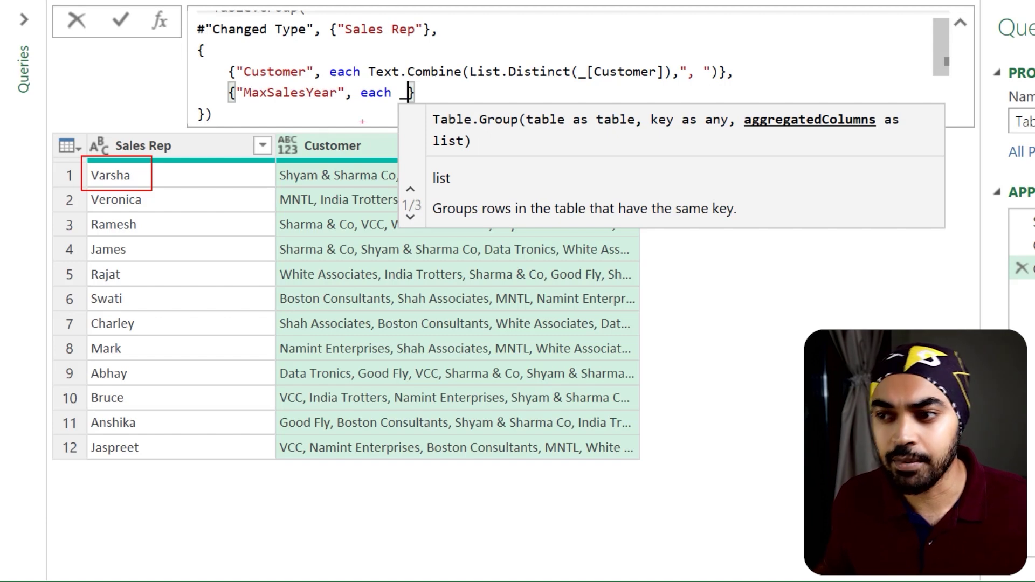
key("Return")
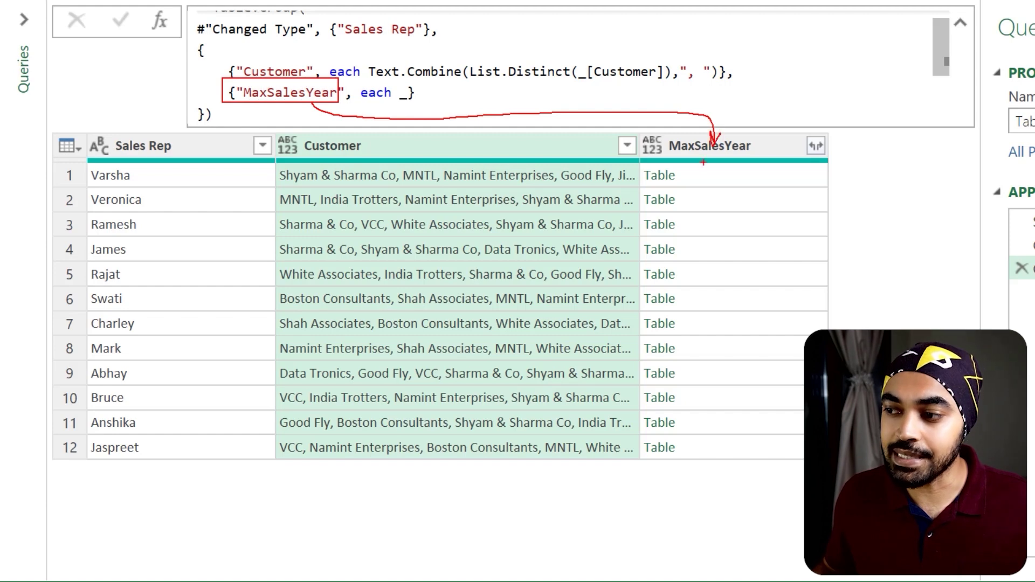
Preview the nested table in the MaxSalesYear column's first row to examine that rep's Sales values and their years.
left_click(405, 93)
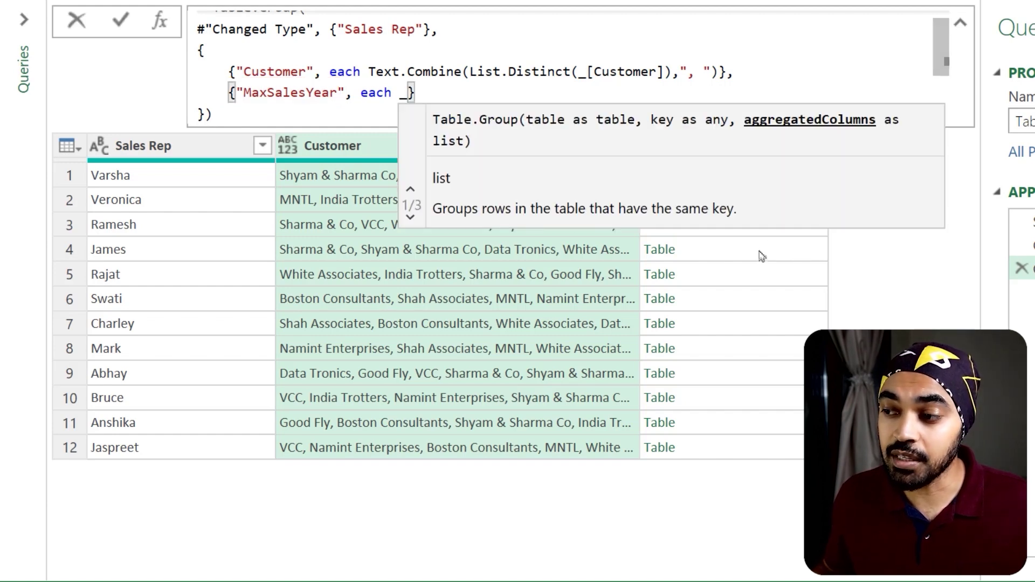
key("Return")
left_click(720, 176)
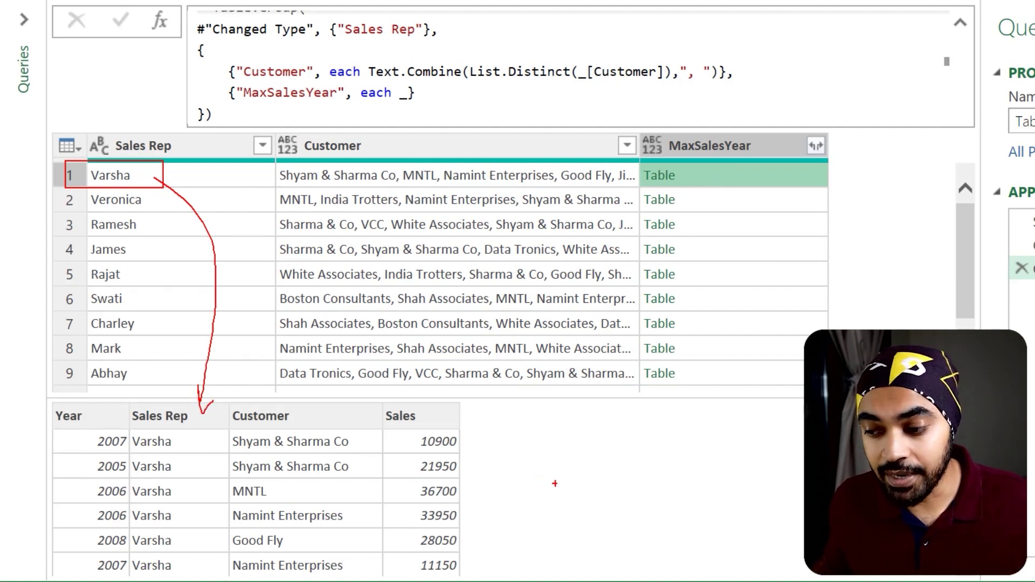
mouse_move(421, 422)
left_mouse_down()
mouse_move(459, 434)
mouse_move(453, 555)
mouse_move(393, 440)
left_mouse_up()
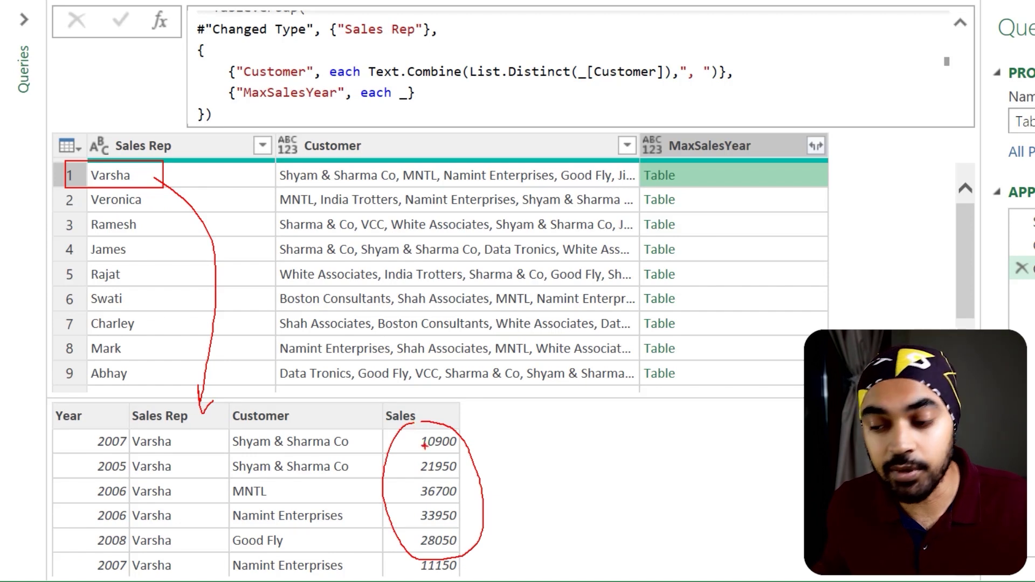
mouse_move(399, 461)
left_mouse_down()
mouse_move(139, 468)
mouse_move(125, 481)
left_mouse_up()
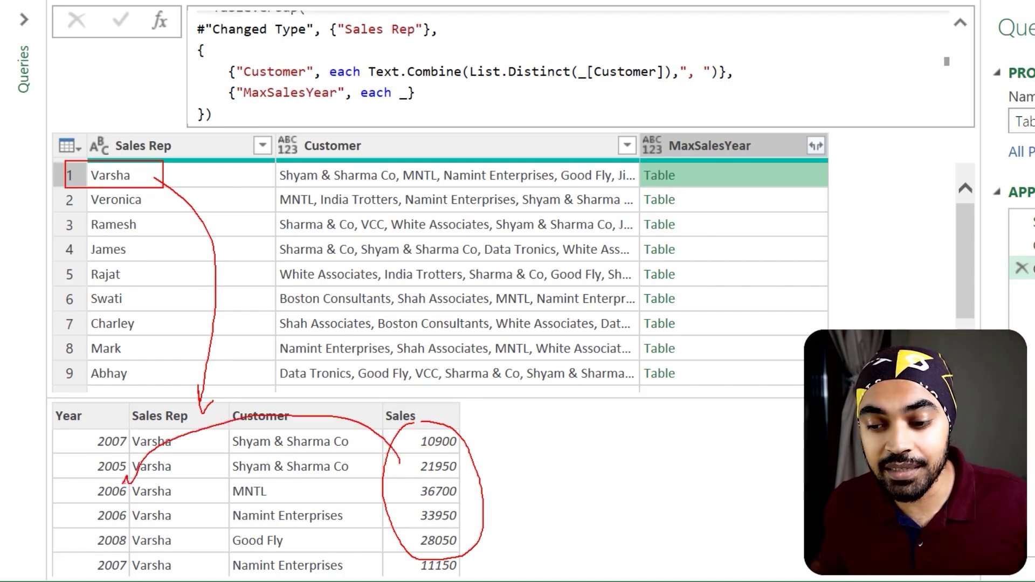
left_click_drag(733, 180, 764, 175)
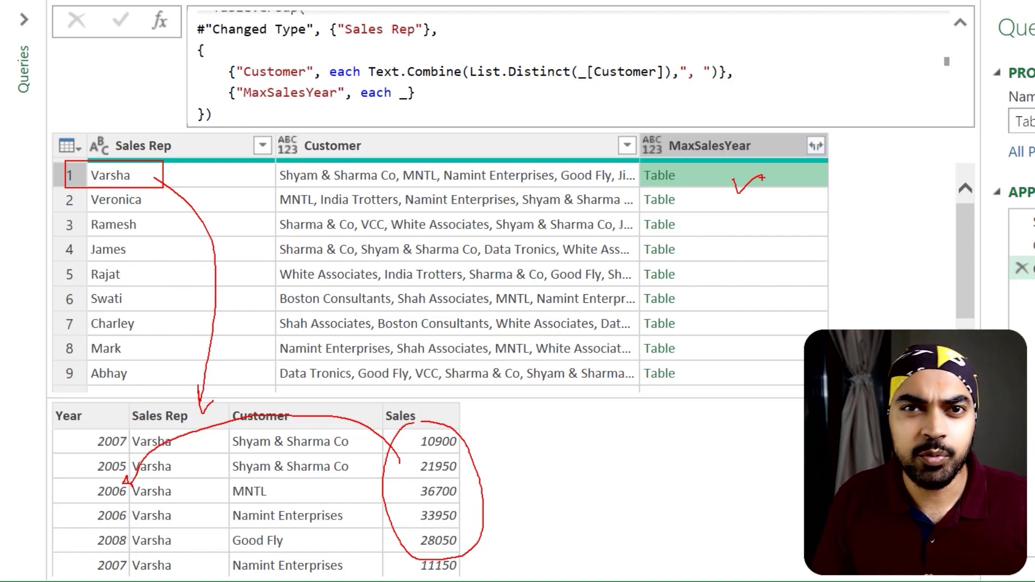
key("Escape")
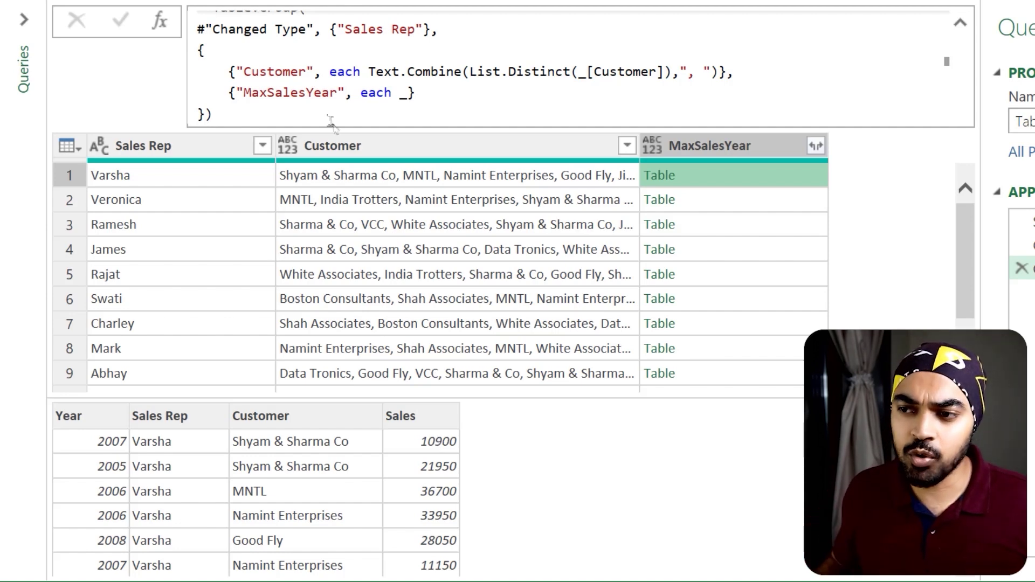
Try narrowing the MaxSalesYear aggregation to the Sales column by changing it to each _[Sales], and apply the formula.
left_click(409, 92)
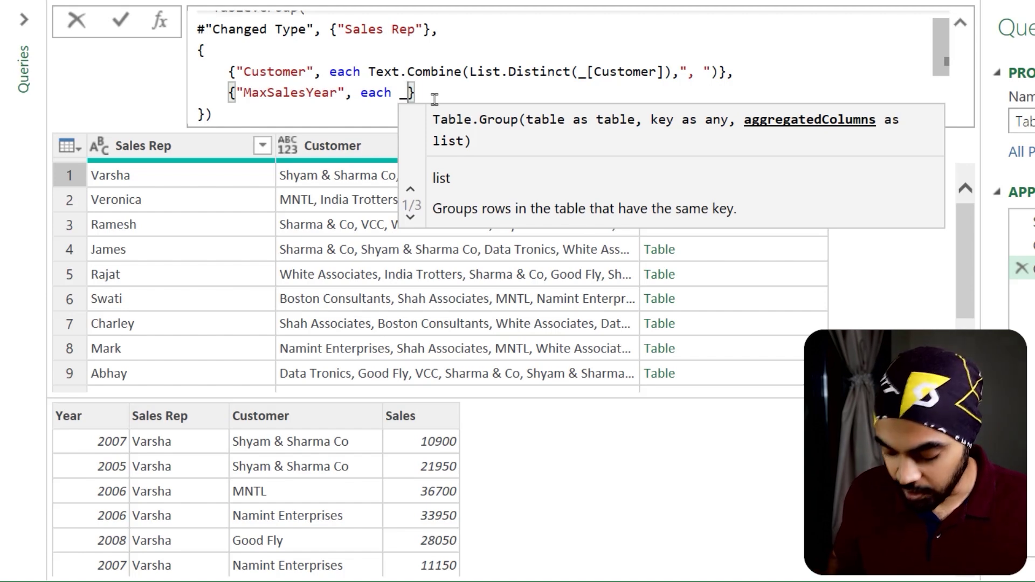
type("[Sales]")
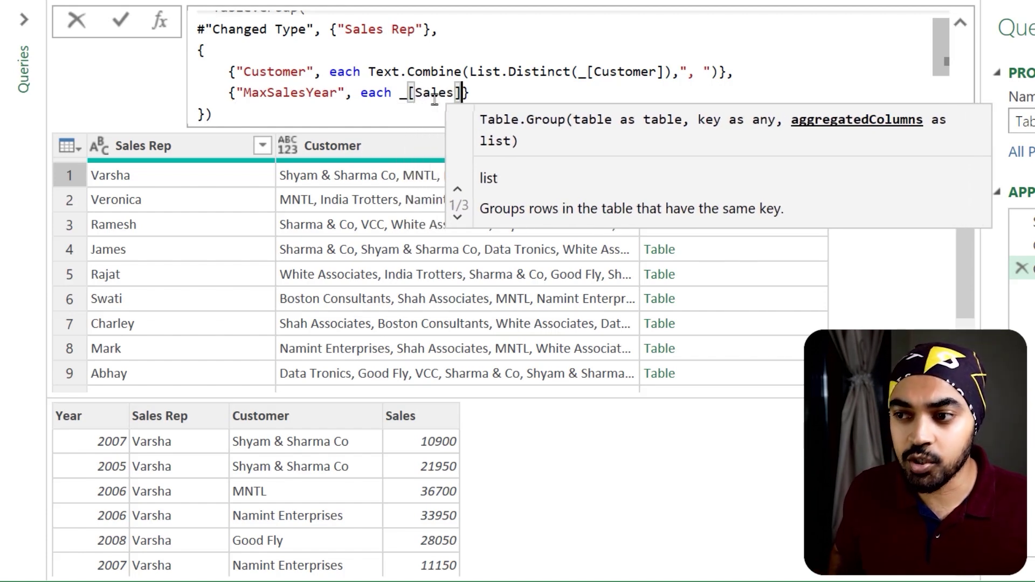
key("Right")
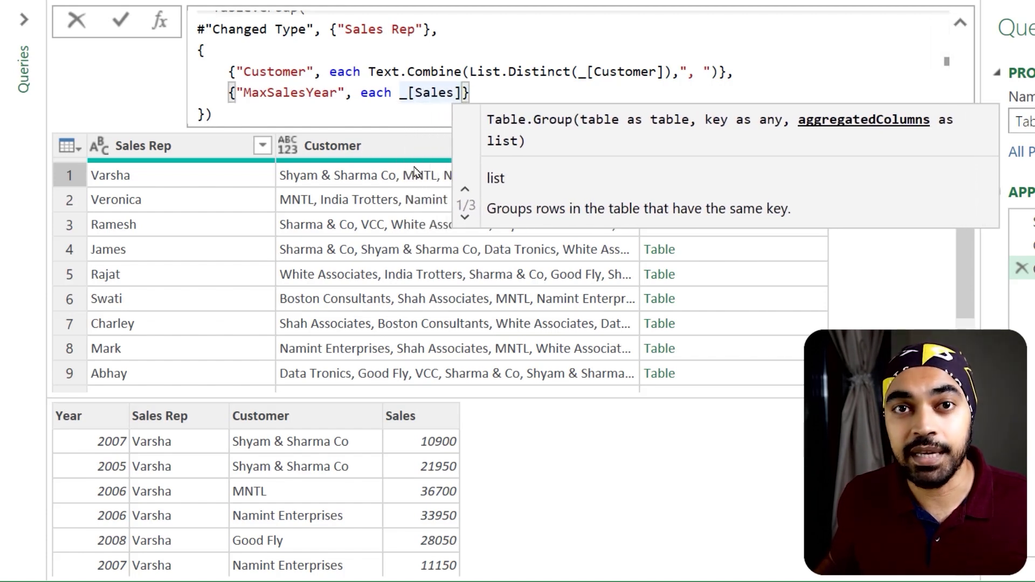
key("Left")
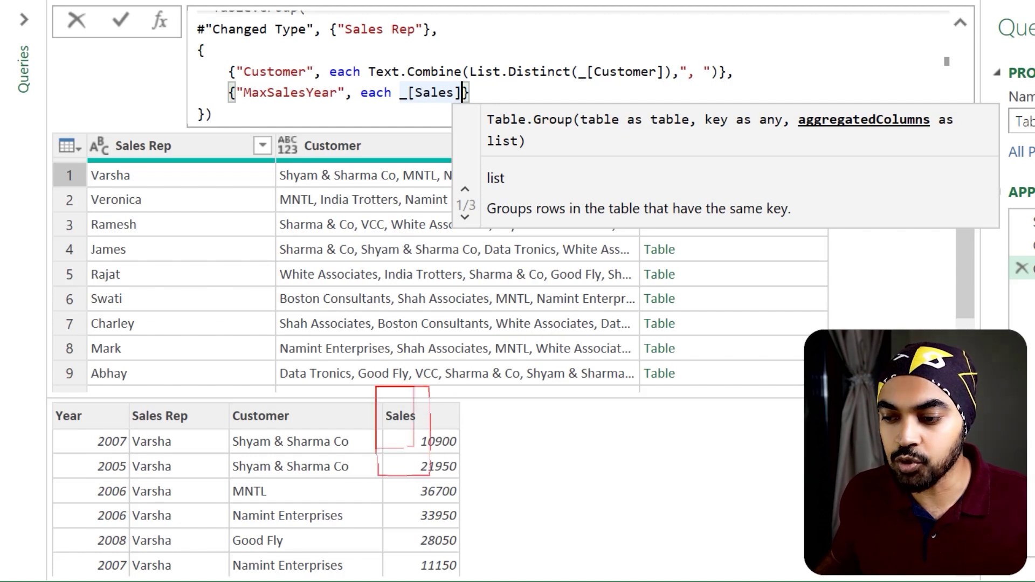
left_click_drag(430, 476, 465, 539)
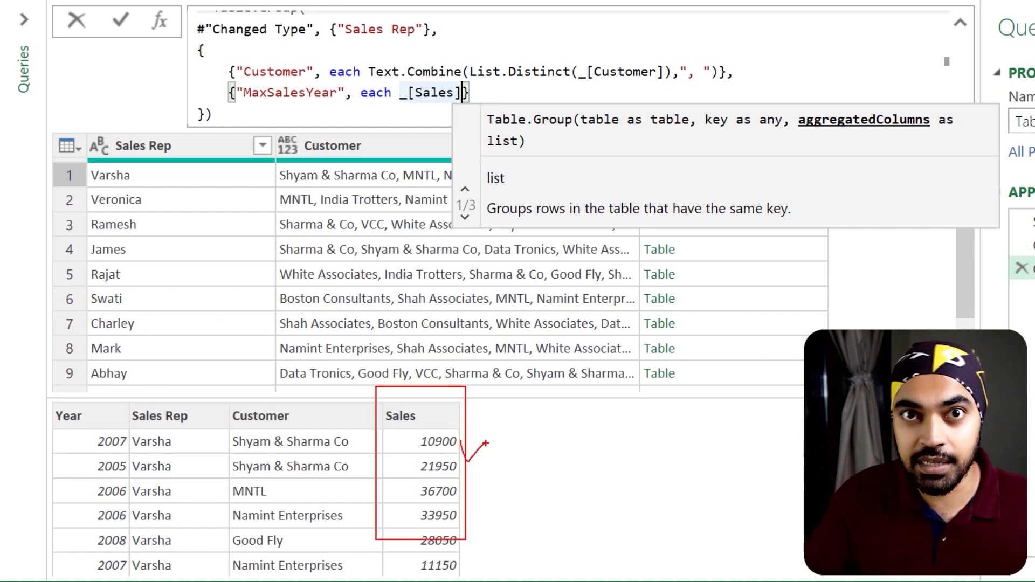
key("Return")
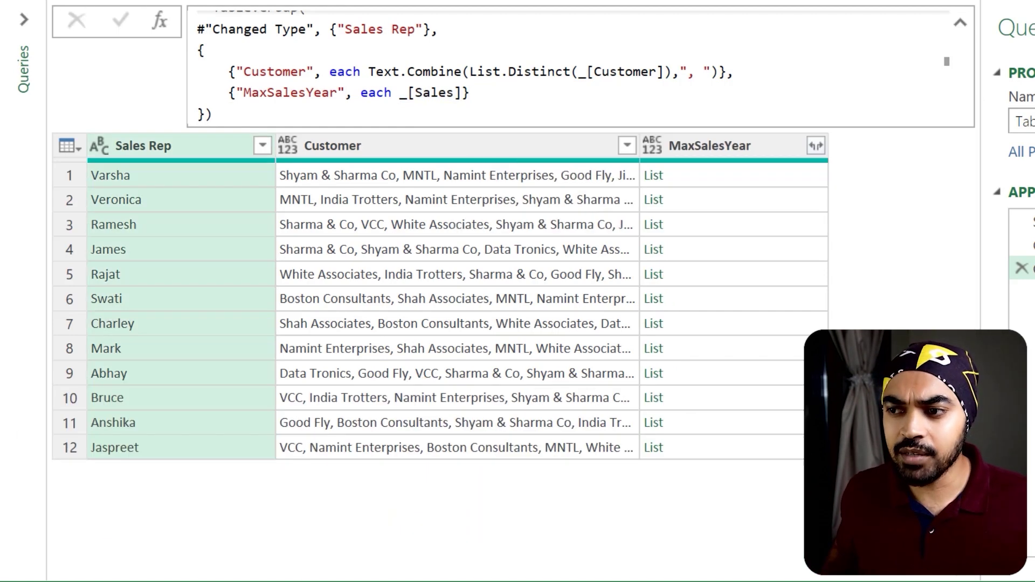
left_click_drag(392, 81, 483, 108)
key("Escape")
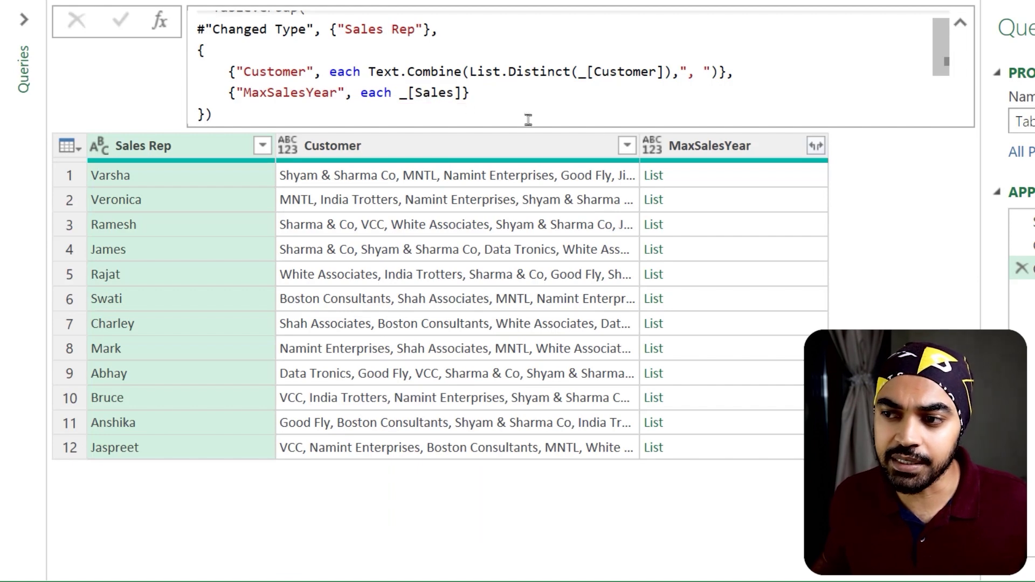
Preview the list in the MaxSalesYear column's first row to examine that rep's Sales values.
left_click(696, 178)
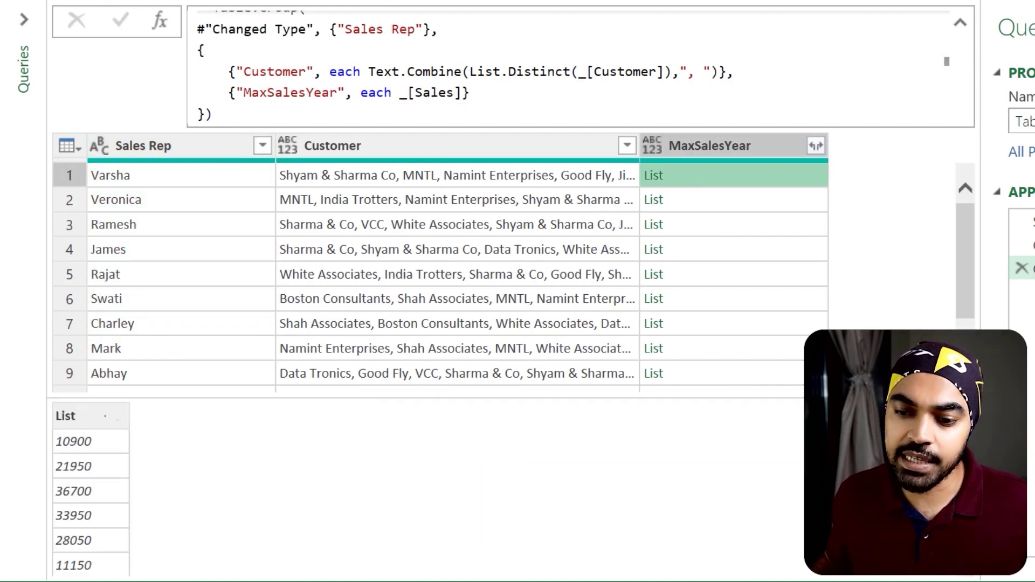
left_click_drag(46, 400, 143, 571)
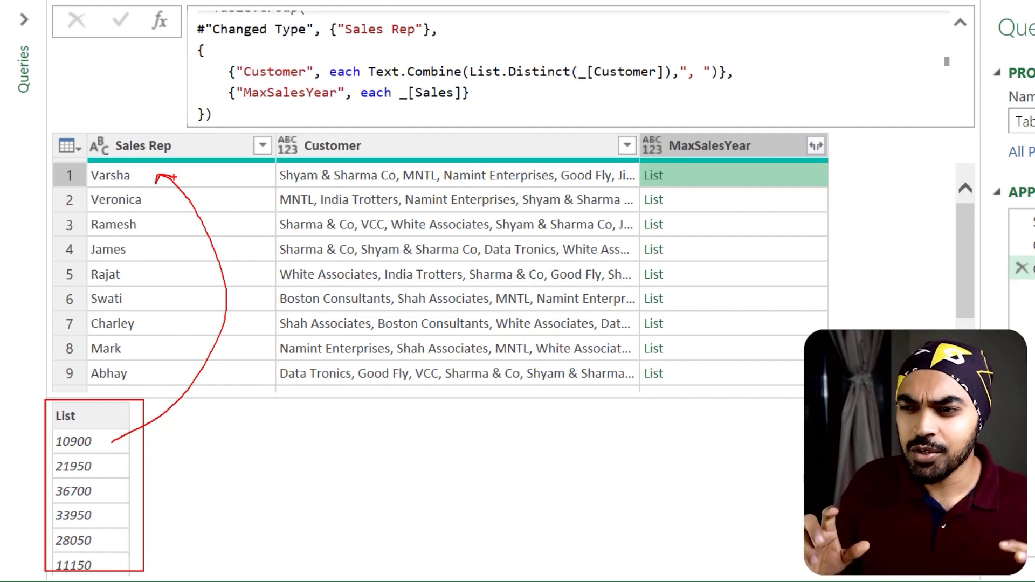
key("Escape")
Remove [Sales] from the MaxSalesYear aggregation and start a Table.Max call there with the grouped table _ as its first argument, followed by a comma.
left_click_drag(408, 93, 451, 93)
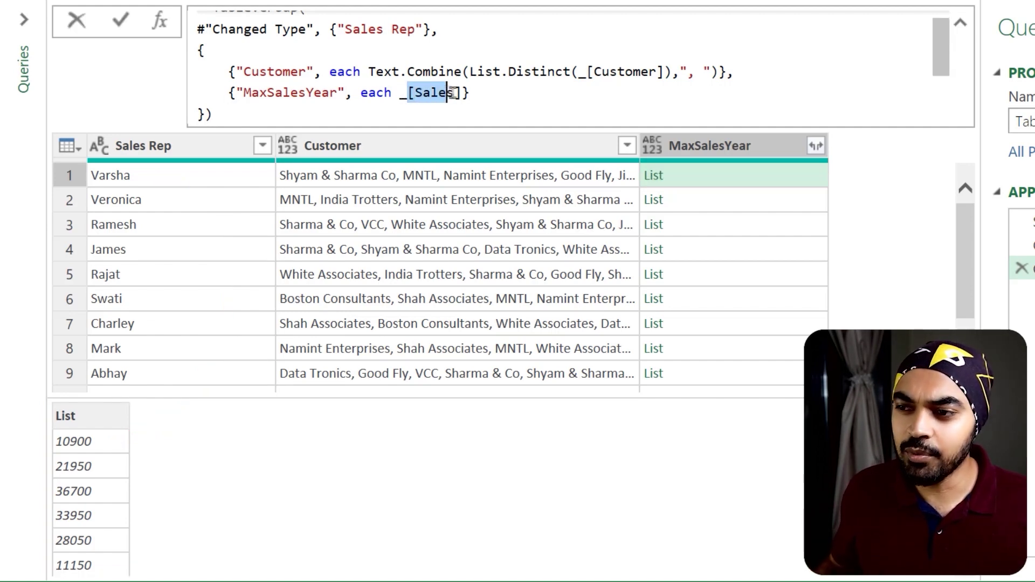
key("BackSpace")
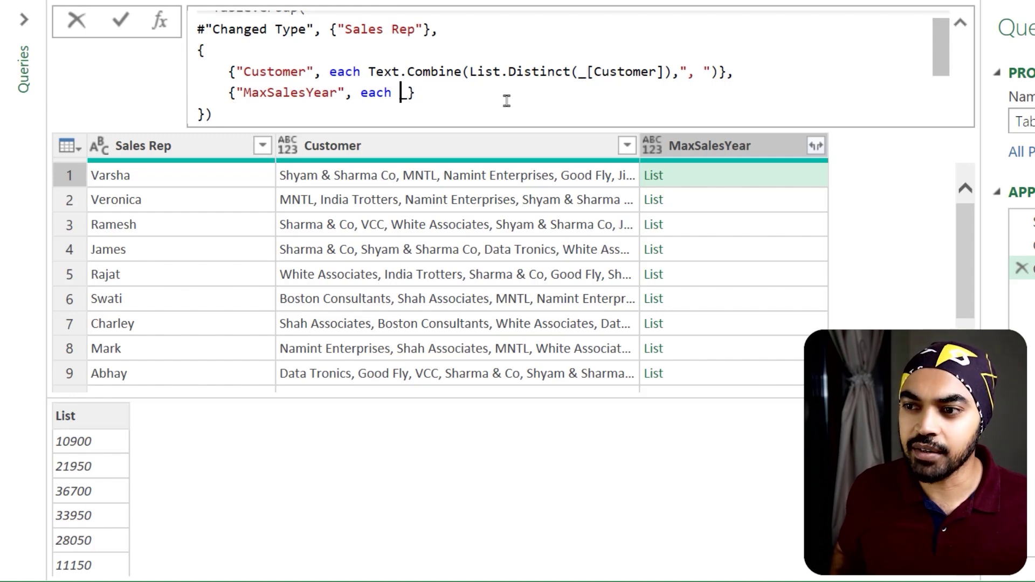
type("Table.Max(")
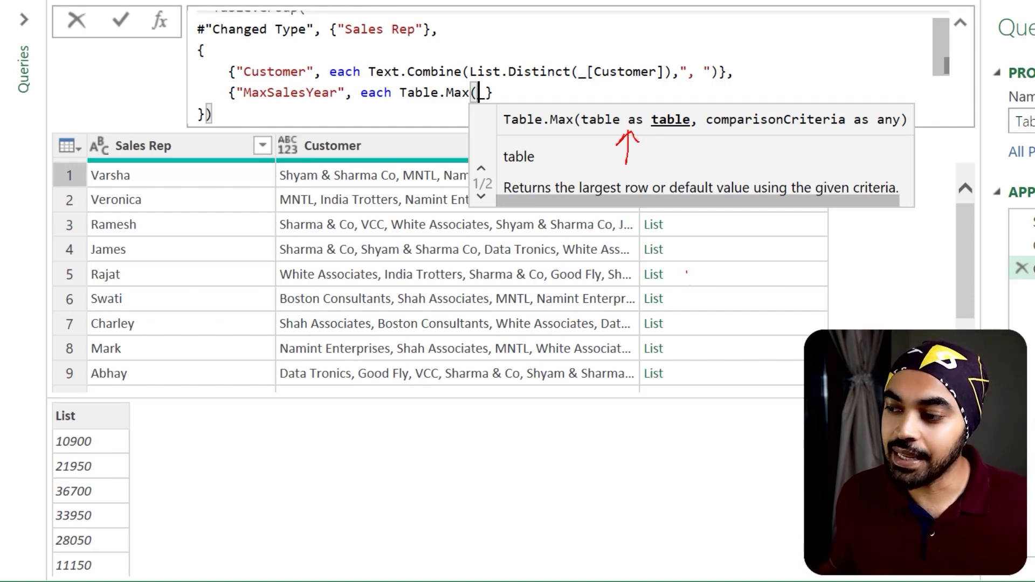
left_click_drag(491, 87, 482, 101)
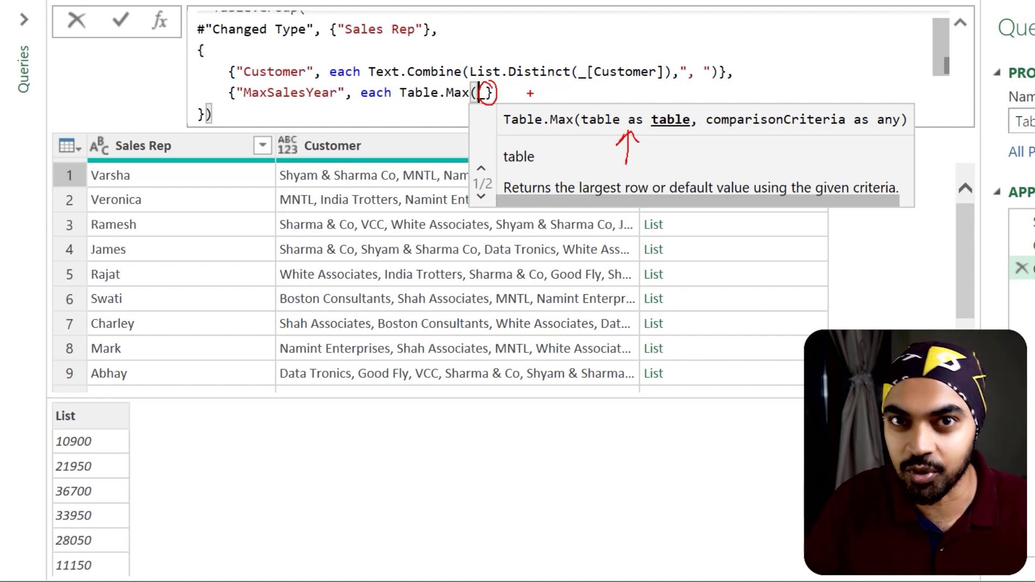
key("Escape")
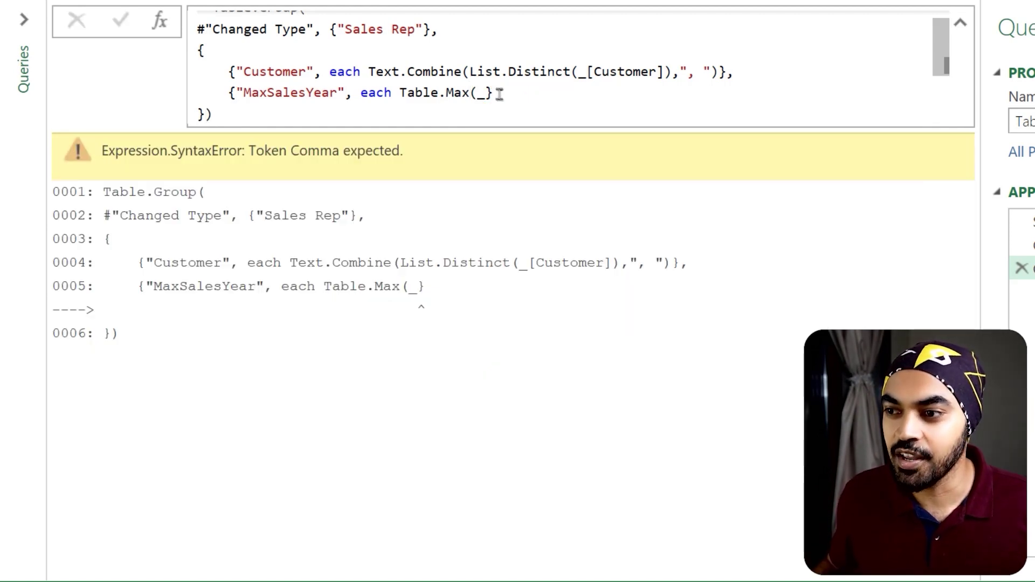
type(",")
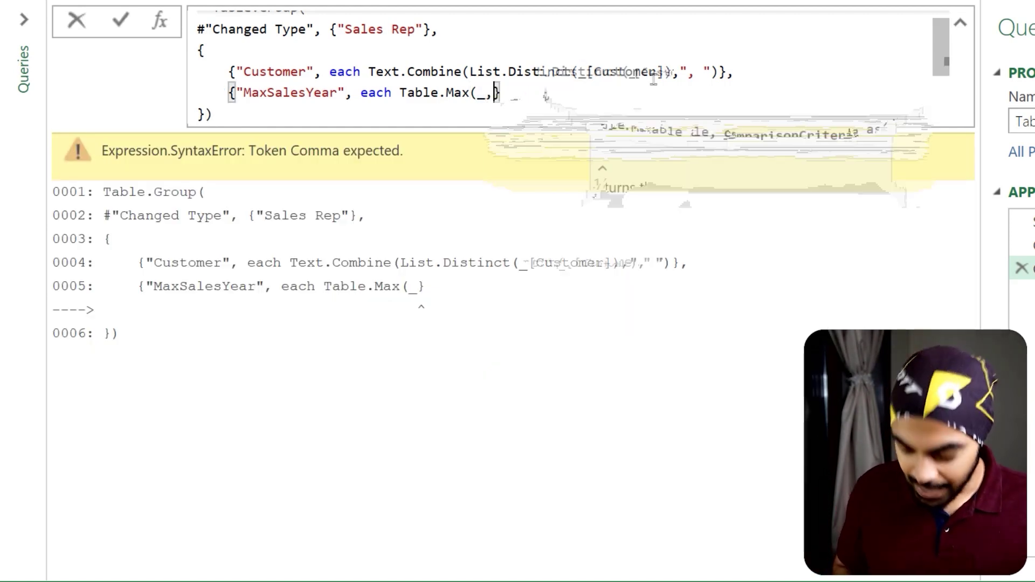
left_click_drag(460, 79, 492, 112)
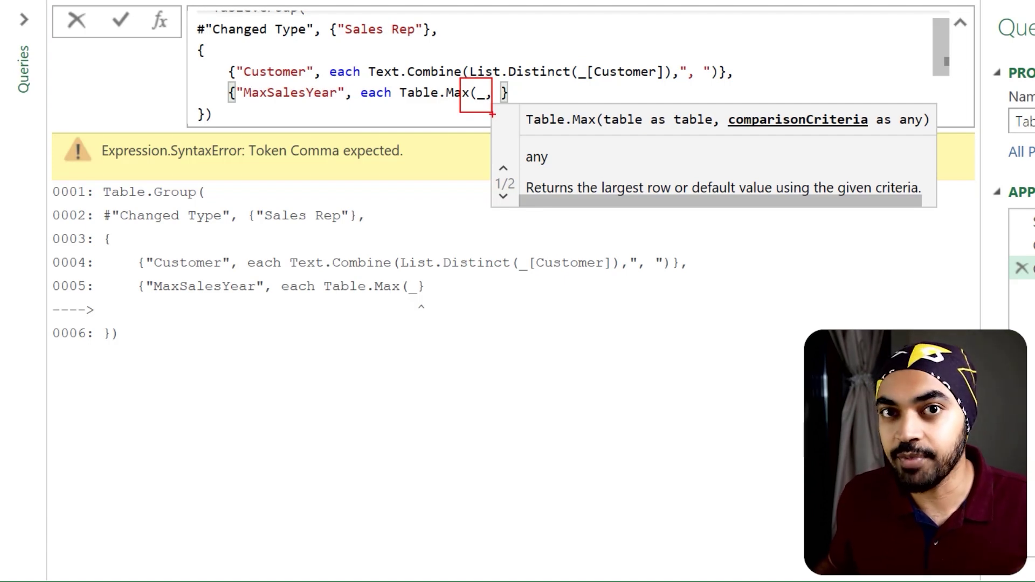
key("Escape")
key("Return")
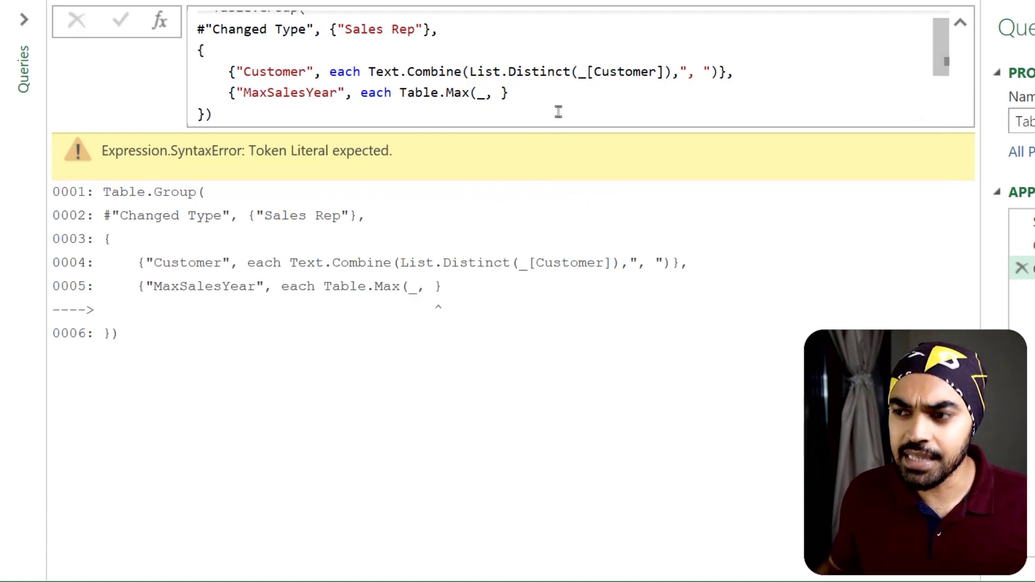
Complete Table.Max with "Sales" as the comparison criterion and a closing parenthesis, and apply the formula.
left_click(501, 92)
type("\"Sales\"")
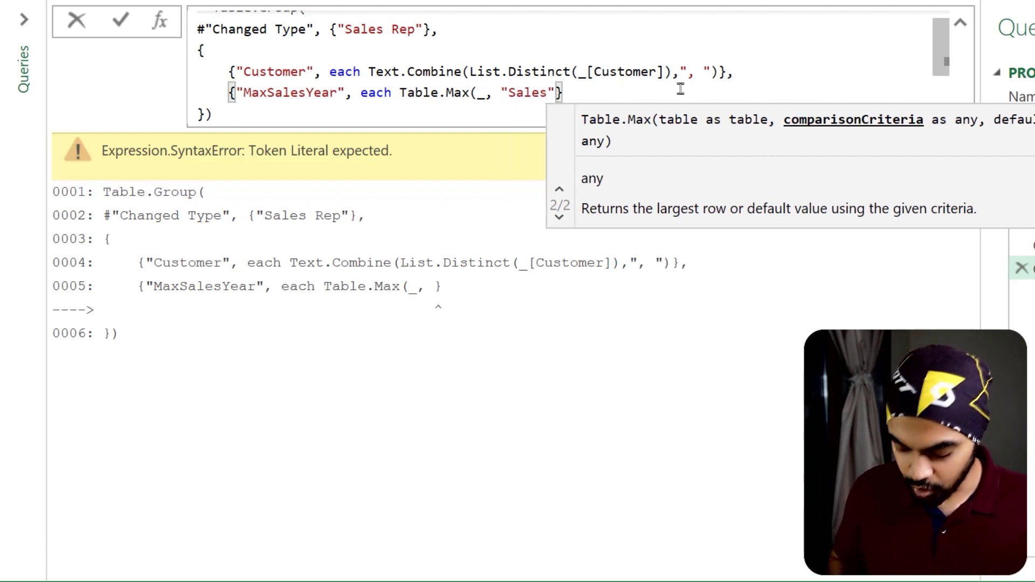
type(")")
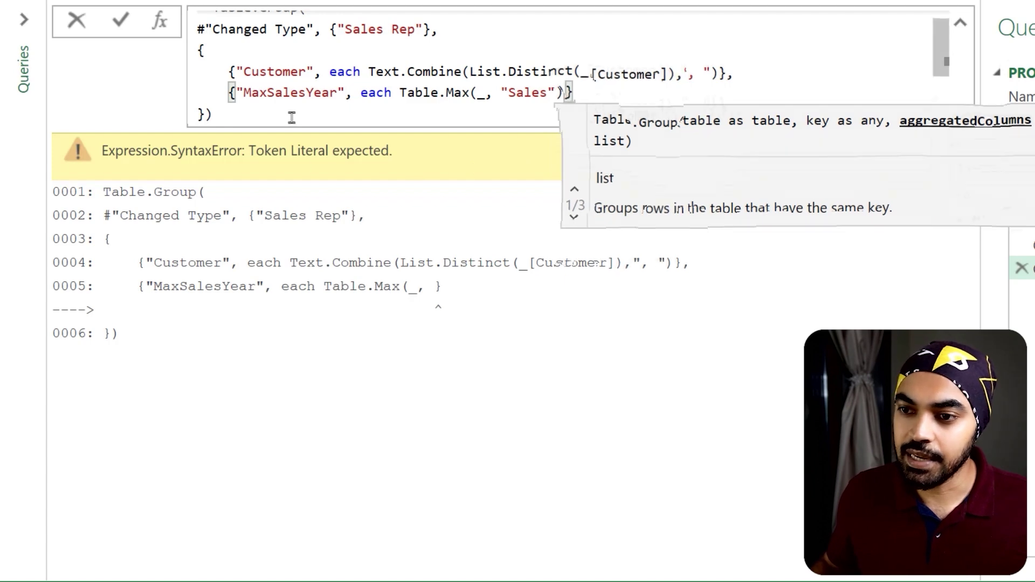
key("Return")
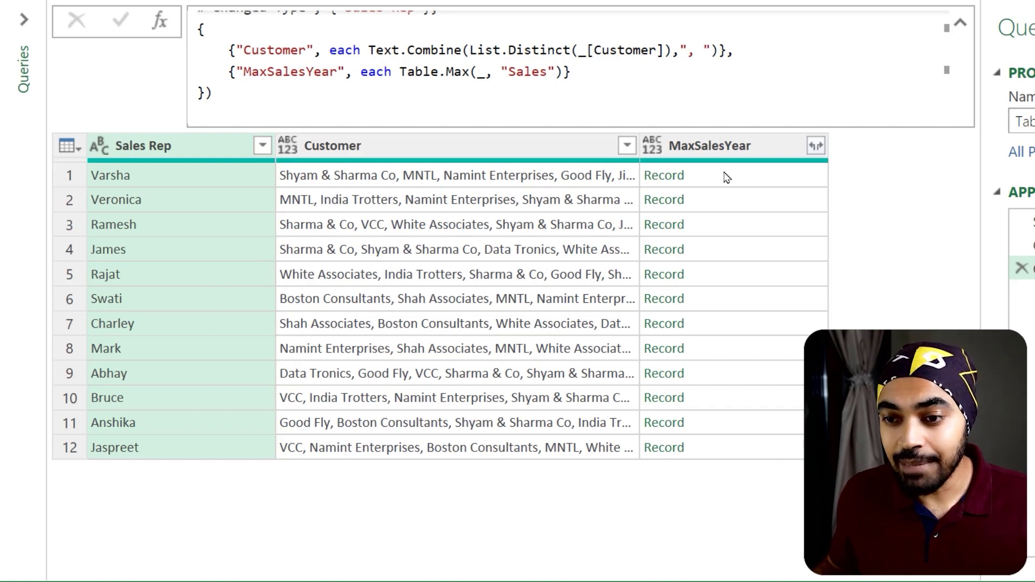
Preview the records in the MaxSalesYear column's first two rows to examine the fields of each rep's highest-sales row.
left_click(725, 177)
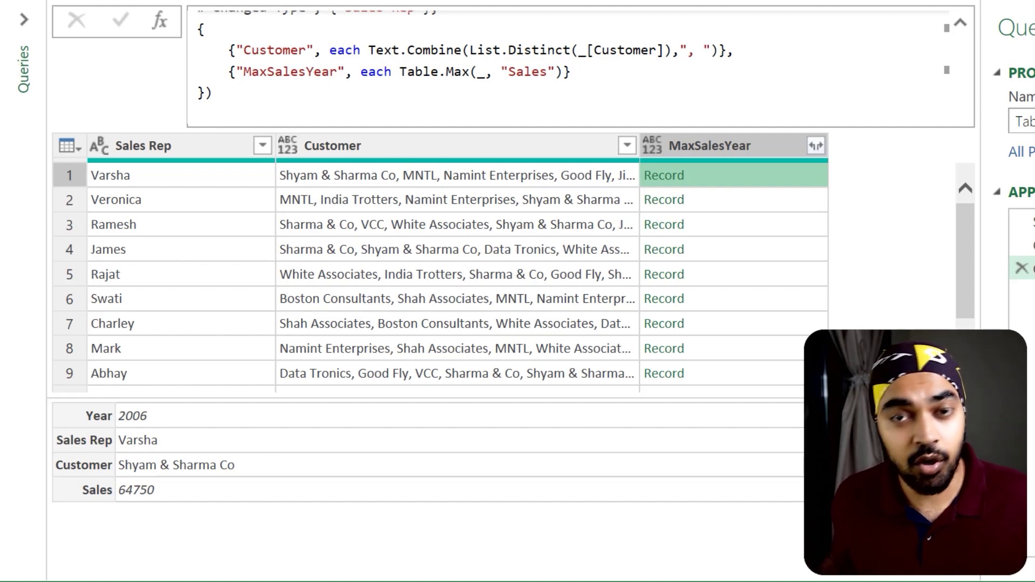
left_click_drag(80, 479, 159, 502)
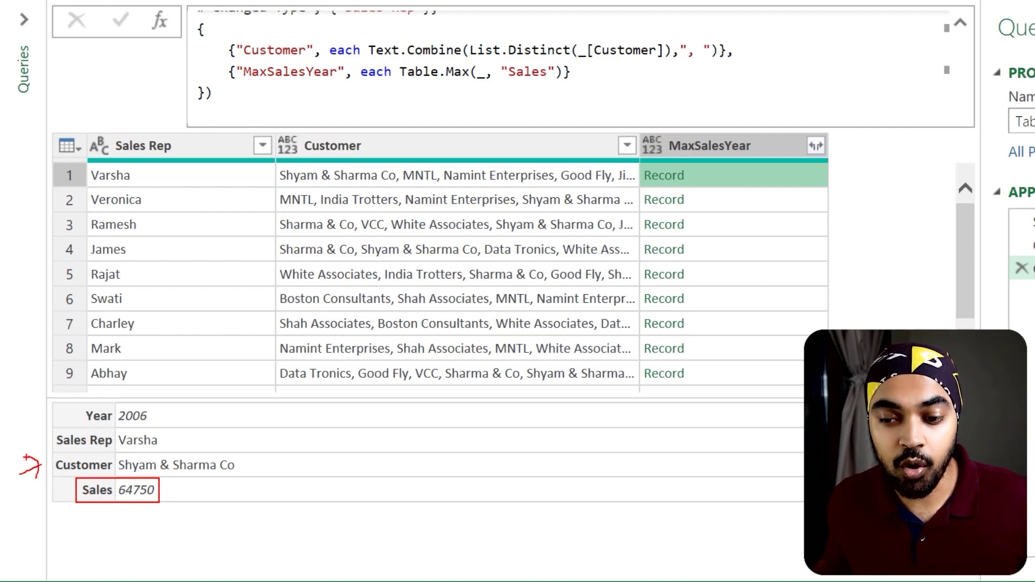
left_click_drag(19, 426, 44, 421)
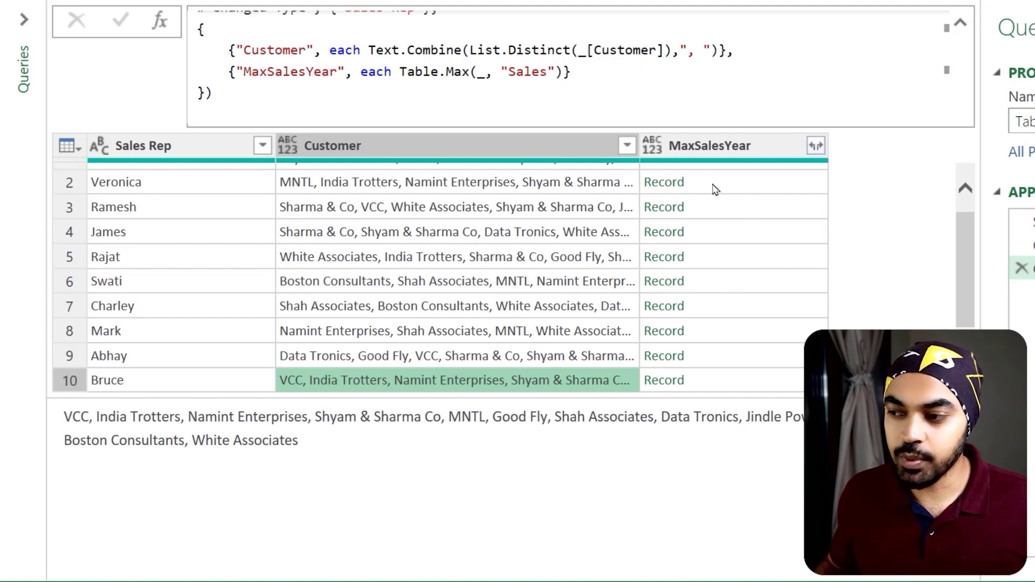
left_click(714, 188)
scroll(728, 199, "up", 1)
left_click(723, 173)
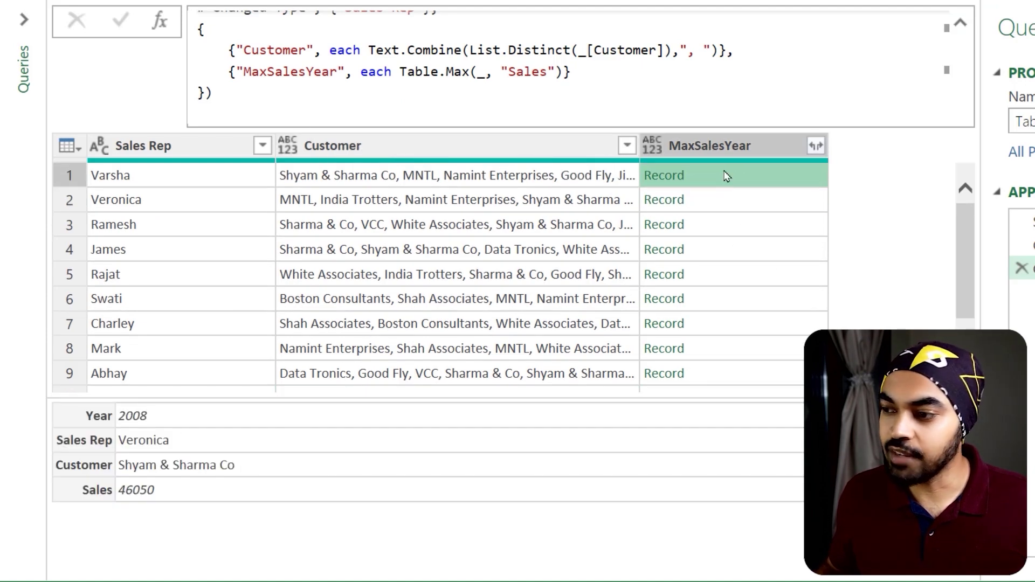
left_click(550, 70)
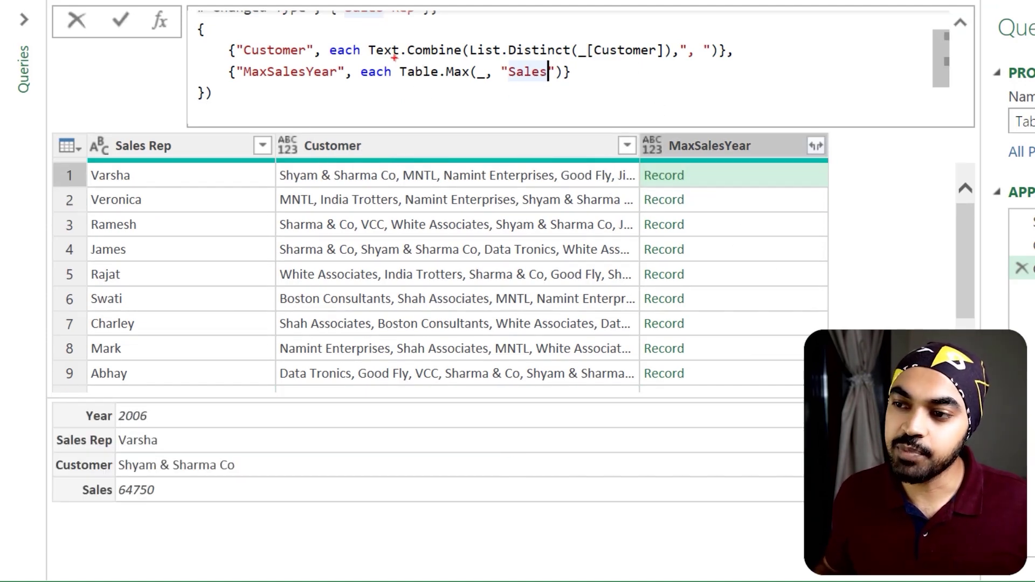
mouse_move(394, 58)
left_mouse_down()
mouse_move(561, 88)
mouse_move(660, 125)
mouse_move(678, 167)
left_mouse_up()
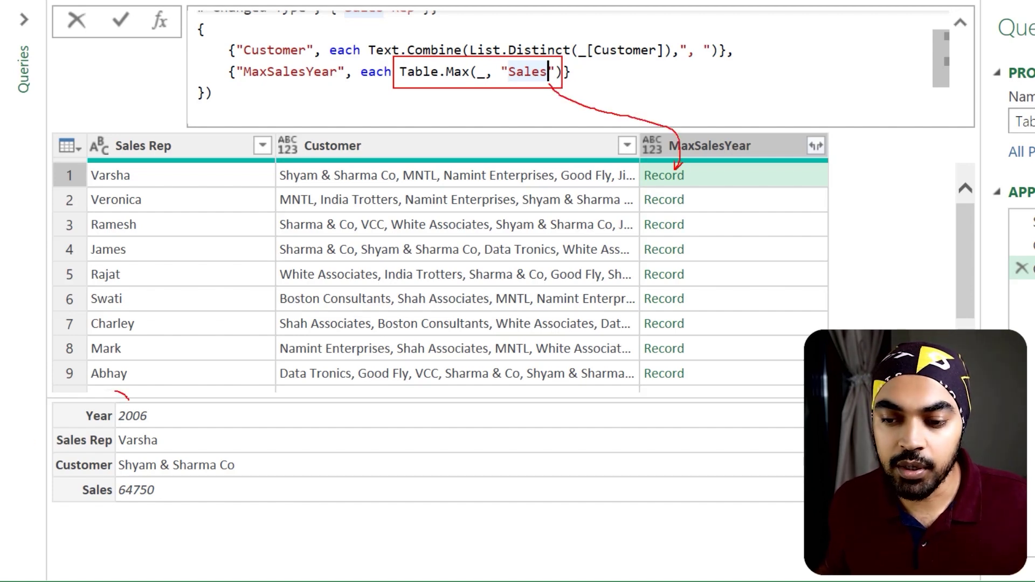
mouse_move(129, 399)
left_mouse_down()
mouse_move(125, 431)
mouse_move(80, 371)
left_mouse_up()
key("Escape")
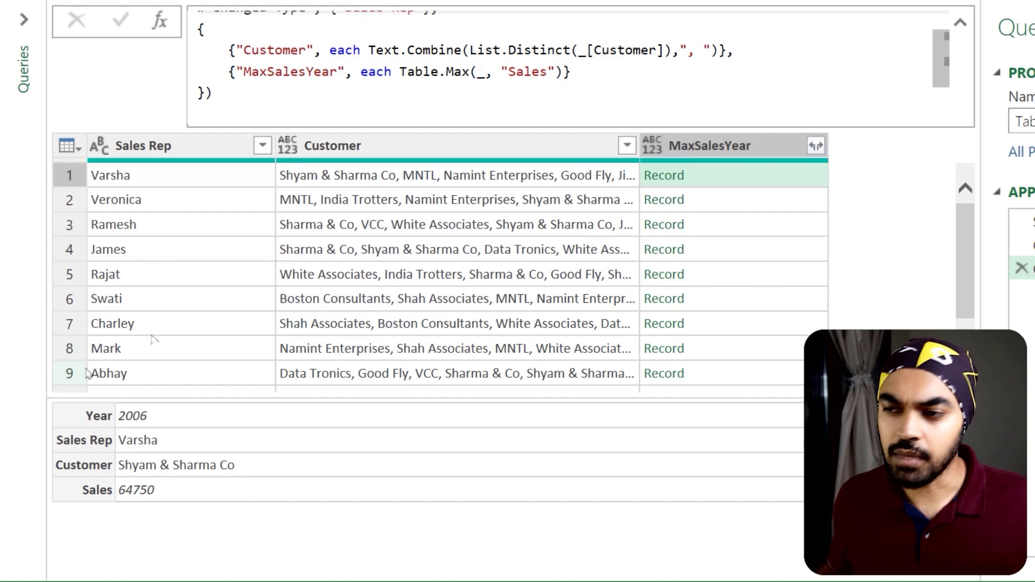
Append [Year] after Table.Max(_, "Sales") in the MaxSalesYear aggregation to extract only the year, and apply the formula.
left_click(562, 72)
type("[")
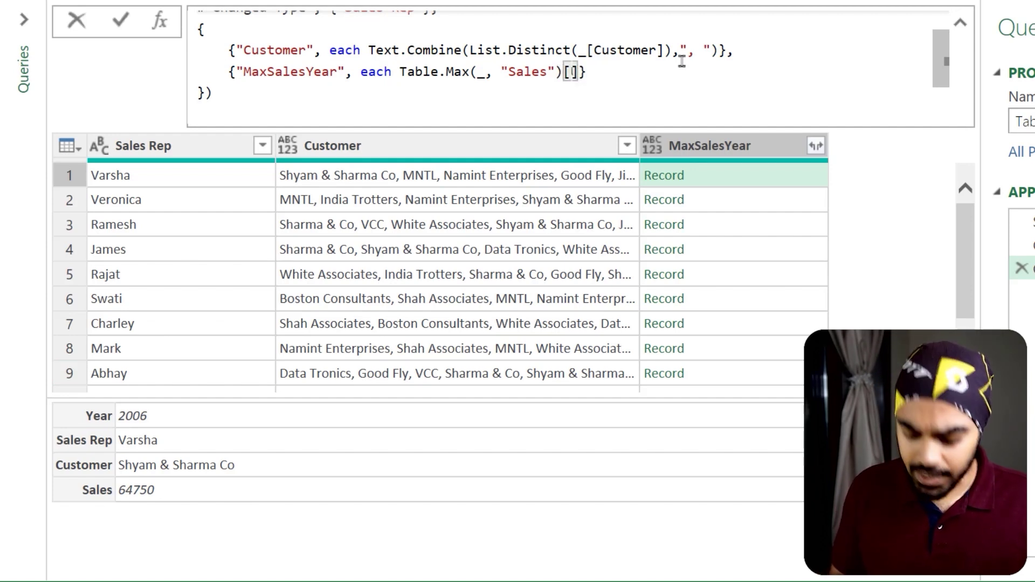
type("Ye")
key("BackSpace")
key("BackSpace")
type("Year")
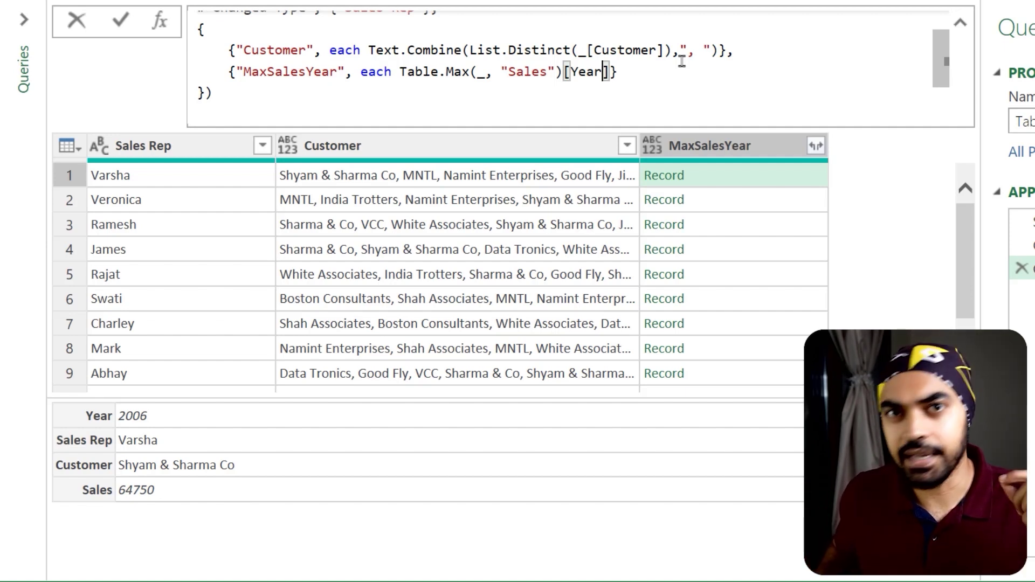
key("Return")
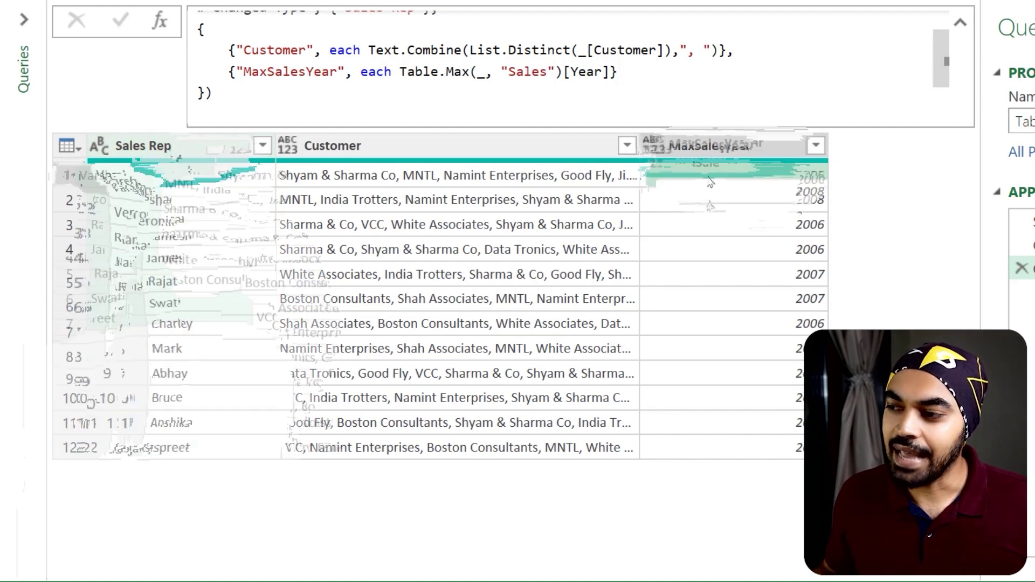